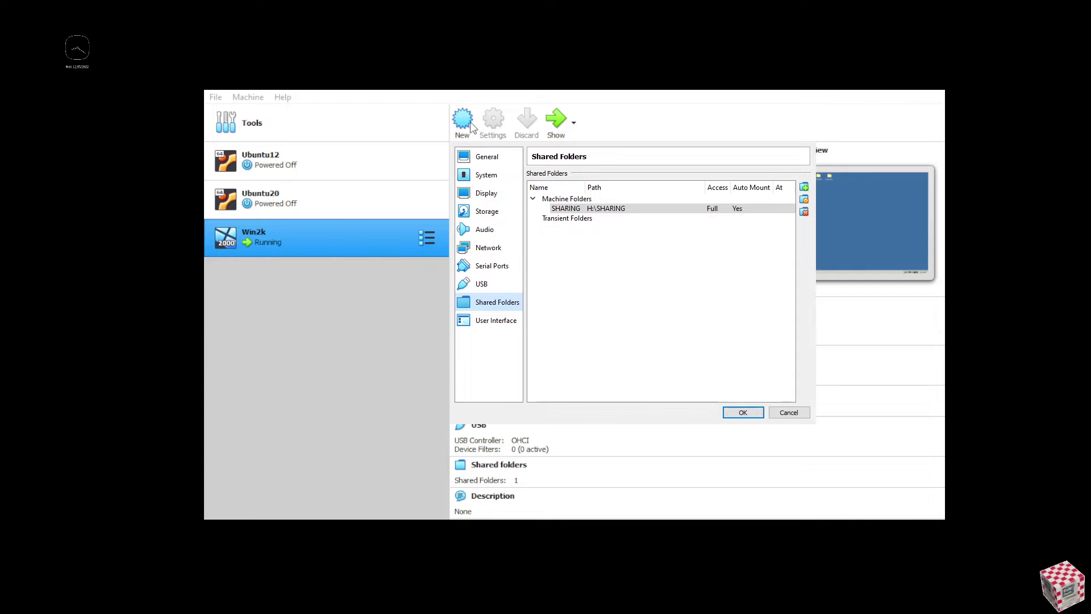
Review the USB and shared folder settings of the Win2k virtual machine.
{"action": "left_click", "coordinate": [484, 286]}
{"action": "left_click", "coordinate": [487, 302]}
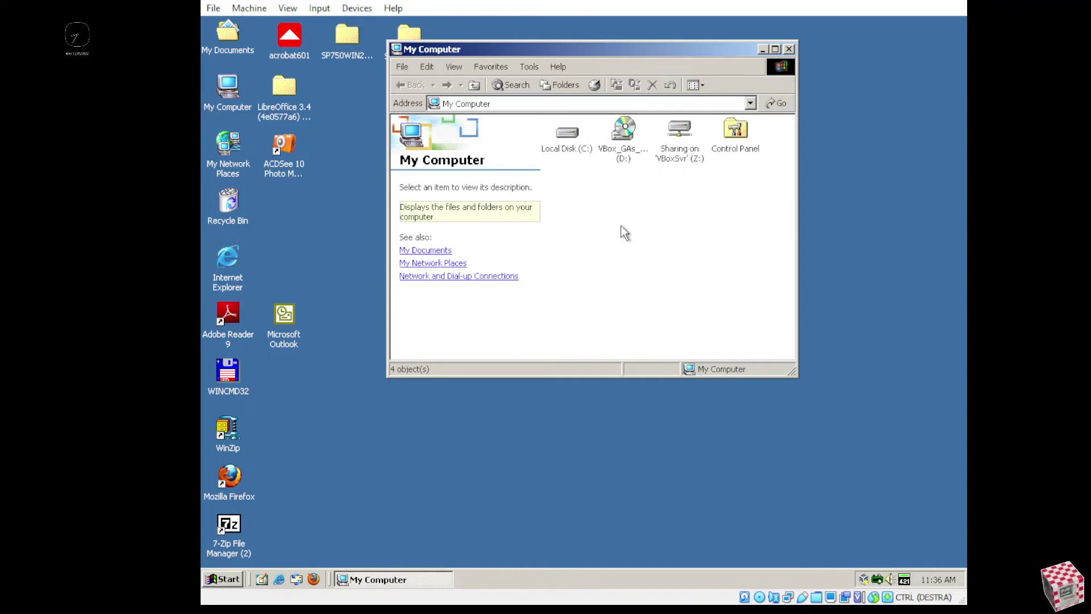
Launch the Guest Additions 6.1.32 setup from the VBox_GAs_6.1.32 (D:) disc, advance to the install location, and exit without installing.
{"action": "double_click", "coordinate": [622, 159]}
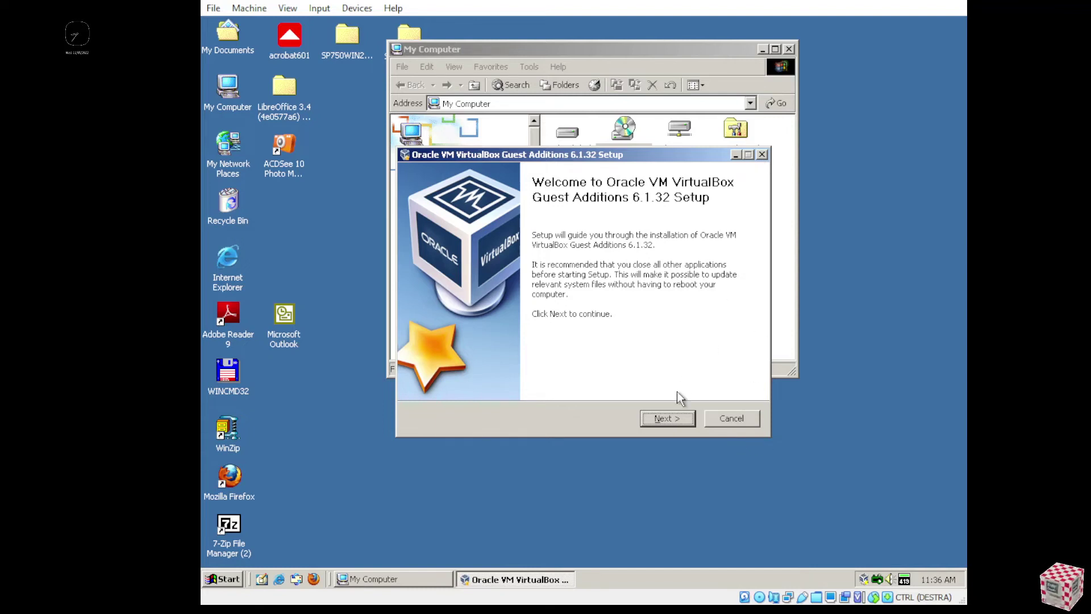
{"action": "left_click", "coordinate": [667, 418]}
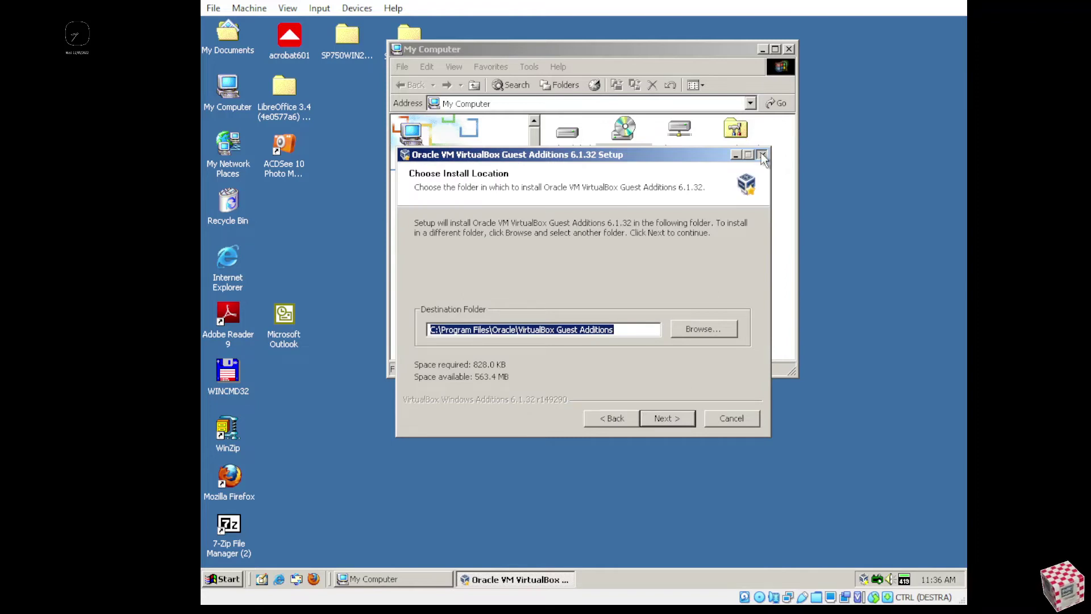
{"action": "left_click", "coordinate": [761, 154]}
{"action": "left_click", "coordinate": [557, 335]}
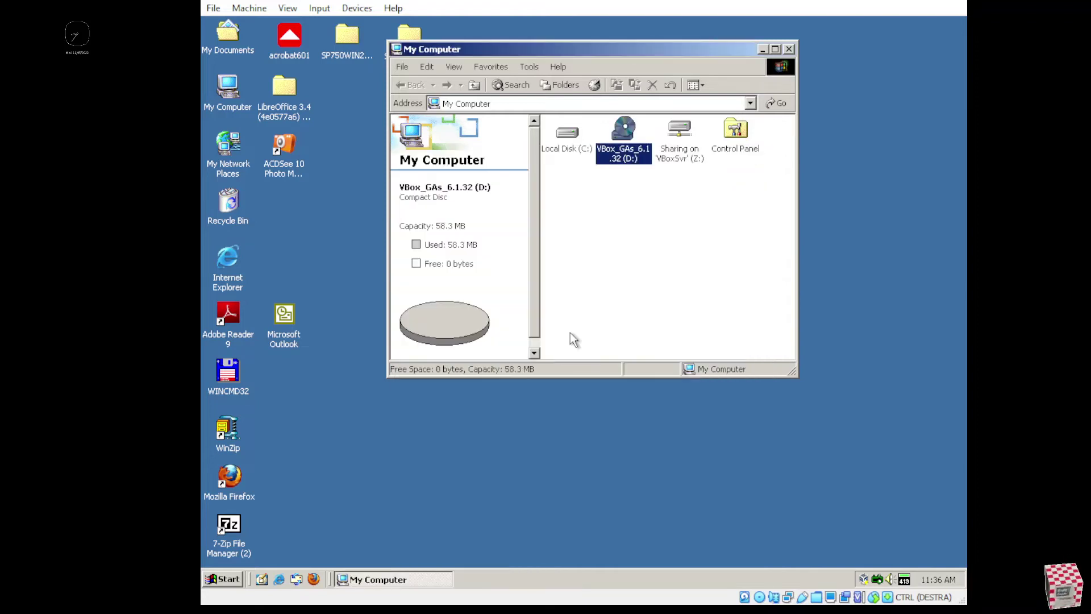
Open the Sharing on 'VBoxSvr' (Z:) network drive and enlarge its window to show more files.
{"action": "left_click", "coordinate": [683, 151]}
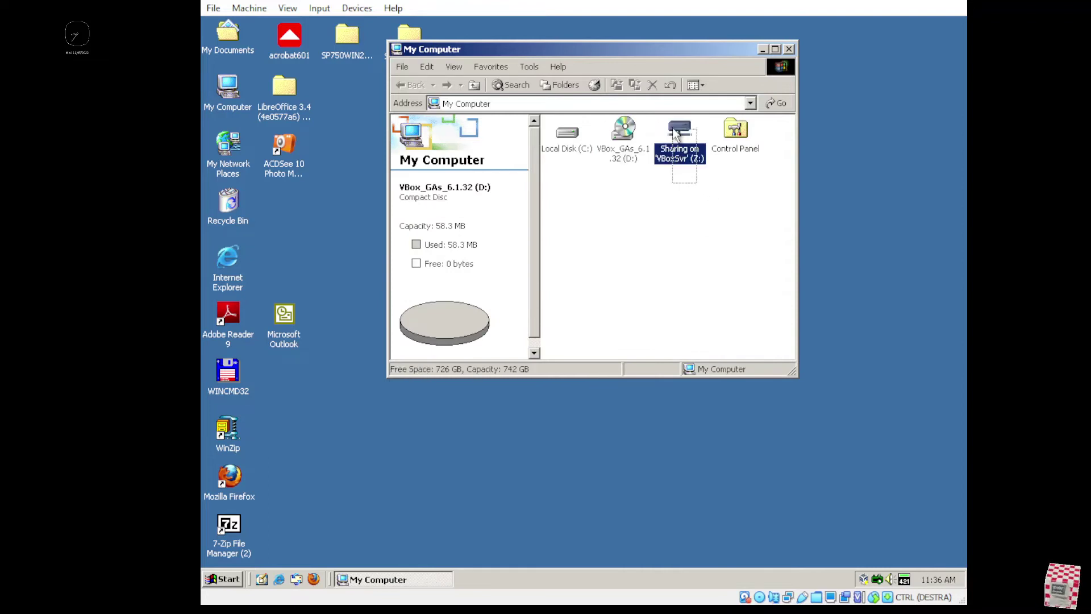
{"action": "left_click", "coordinate": [690, 193]}
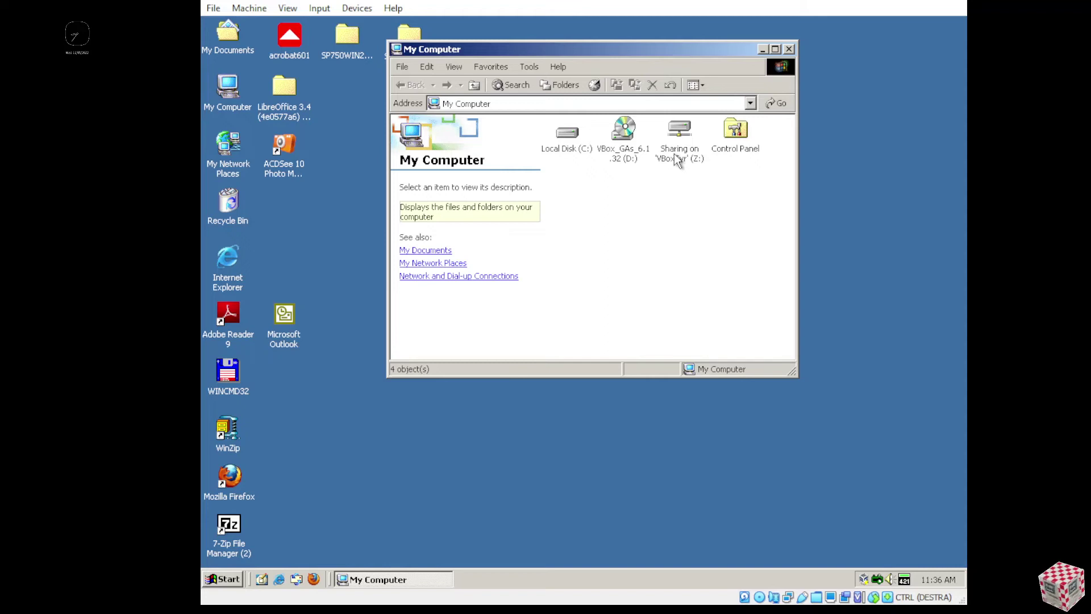
{"action": "left_click", "coordinate": [677, 154]}
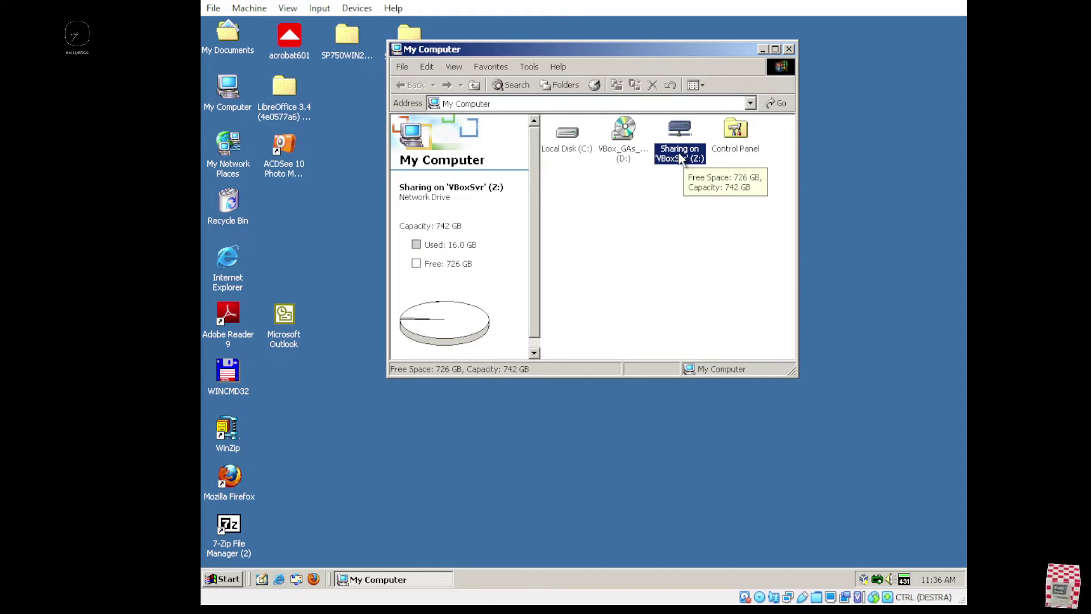
{"action": "double_click", "coordinate": [679, 158]}
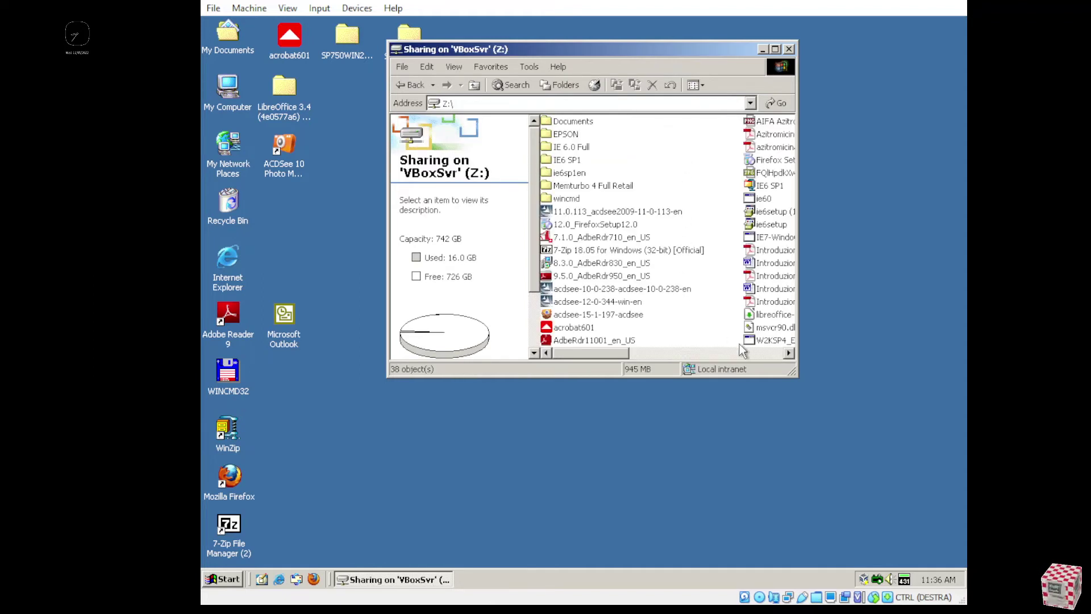
{"action": "left_click_drag", "start_coordinate": [791, 370], "coordinate": [893, 413]}
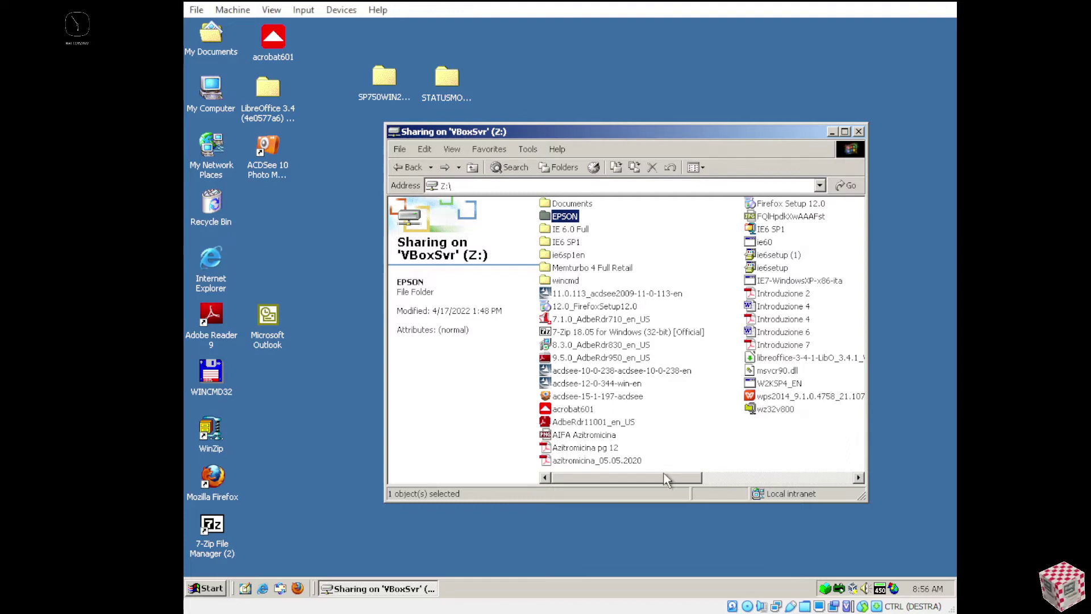
Try to run SETUP from the EPSON\SP750WIN2K50BE folder on the shared Z: drive.
{"action": "double_click", "coordinate": [559, 218]}
{"action": "double_click", "coordinate": [565, 212]}
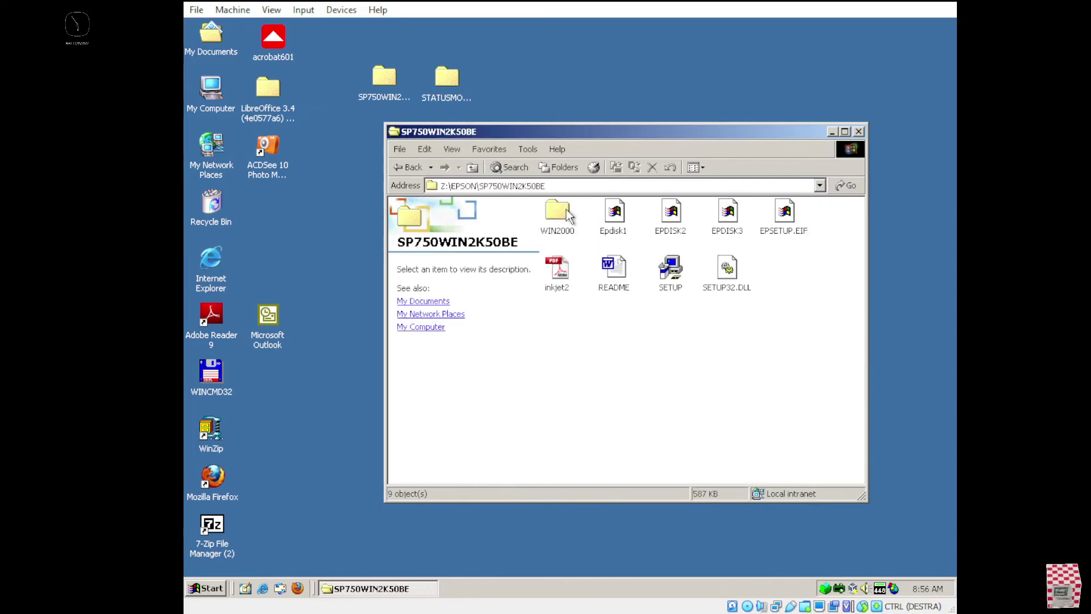
{"action": "left_click", "coordinate": [664, 275]}
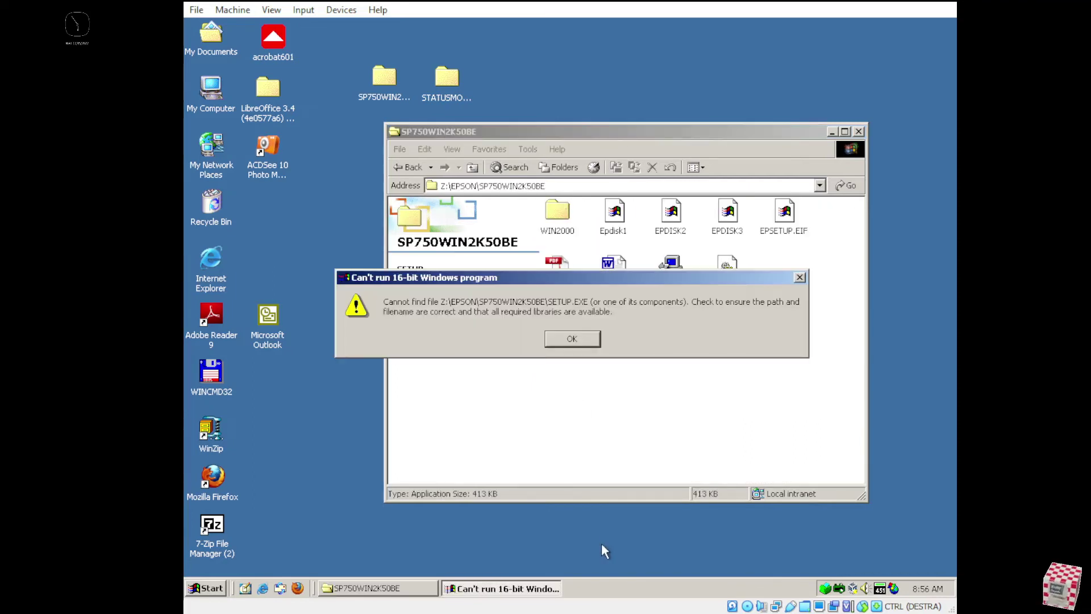
{"action": "left_click", "coordinate": [572, 338]}
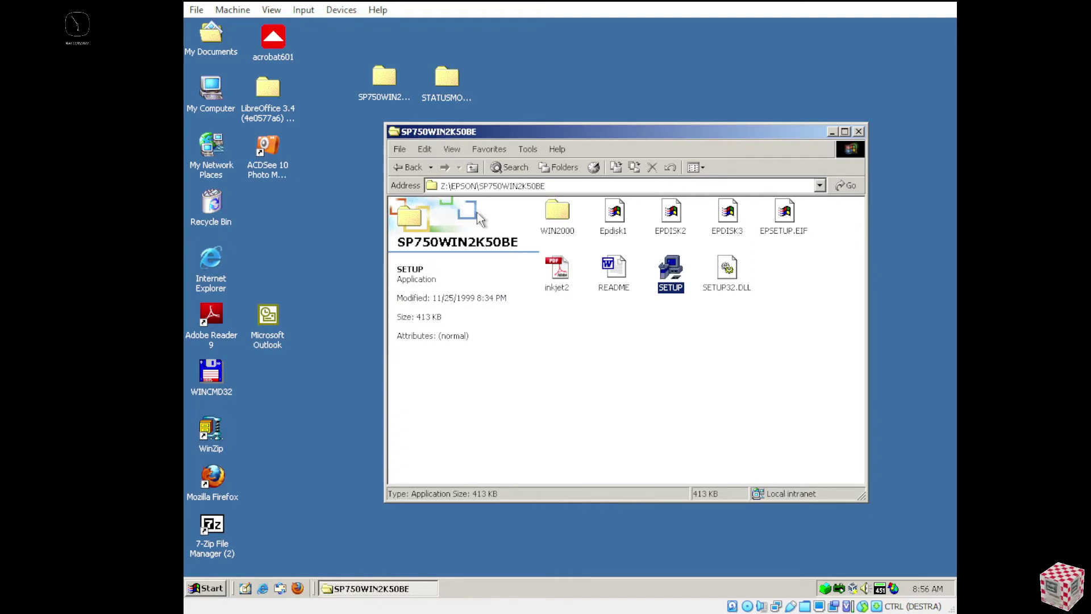
Try to run SETUP from the shared EPSON\STATUSMON2WIN2KD2BE folder, and return to the root of the Z: drive.
{"action": "left_click", "coordinate": [407, 167]}
{"action": "double_click", "coordinate": [609, 214]}
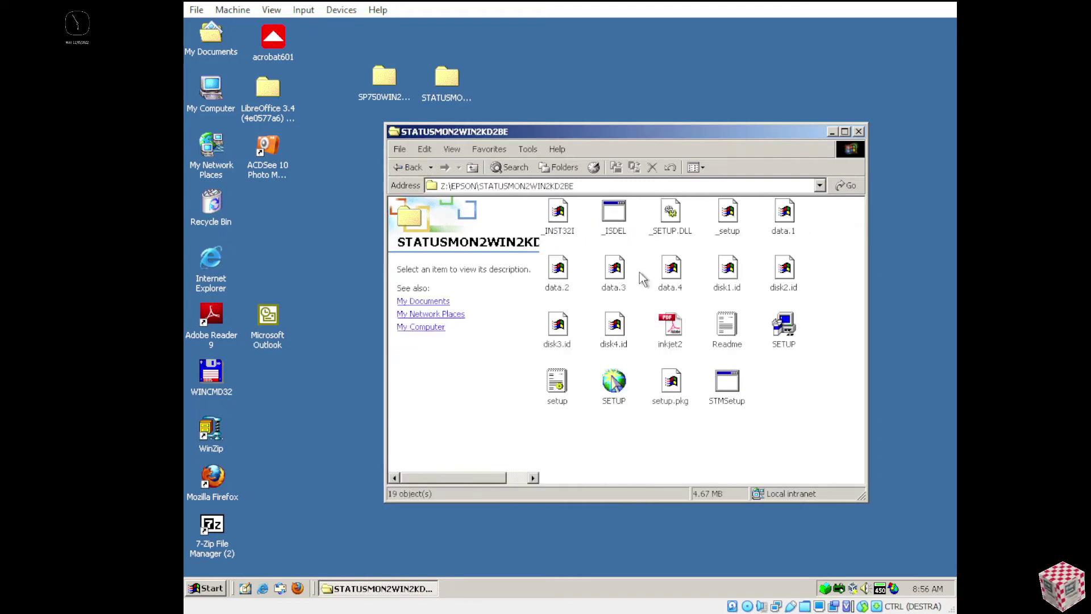
{"action": "left_click", "coordinate": [787, 331]}
{"action": "double_click", "coordinate": [788, 332]}
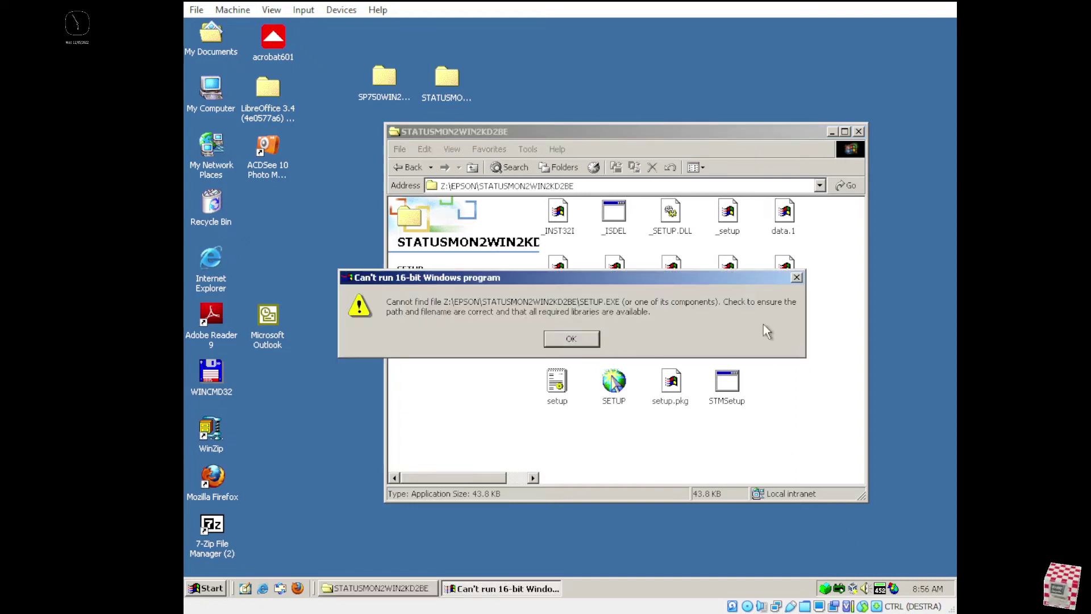
{"action": "left_click", "coordinate": [584, 342]}
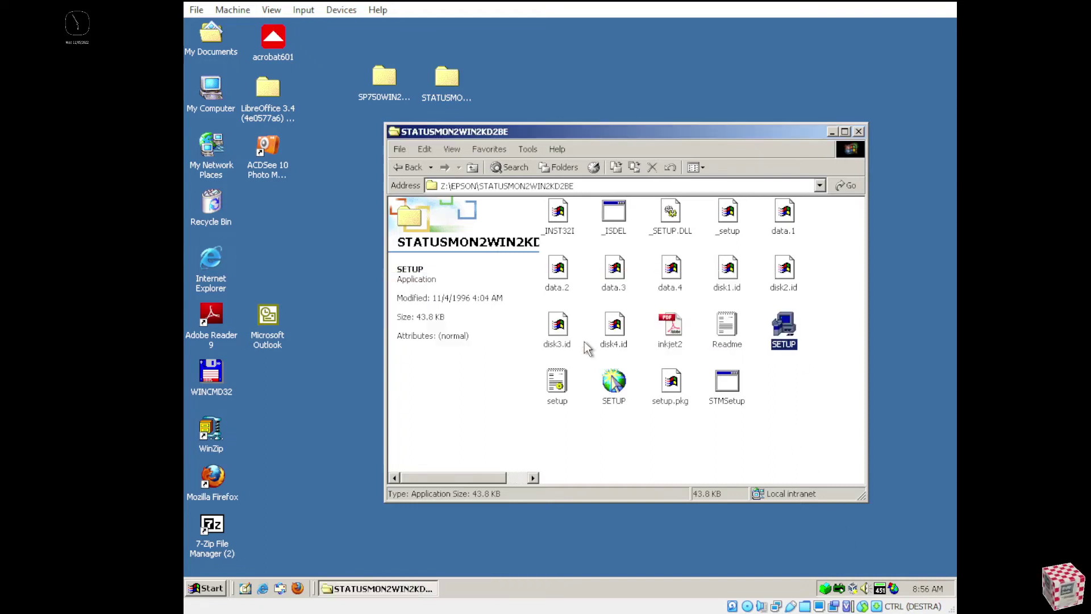
{"action": "left_click", "coordinate": [406, 168]}
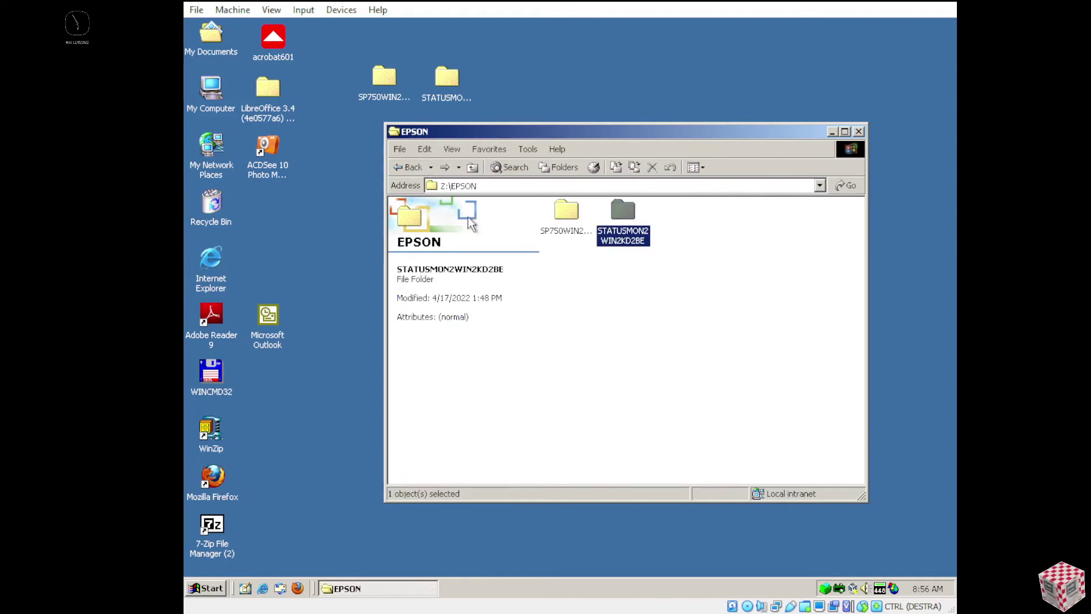
{"action": "left_click", "coordinate": [408, 169]}
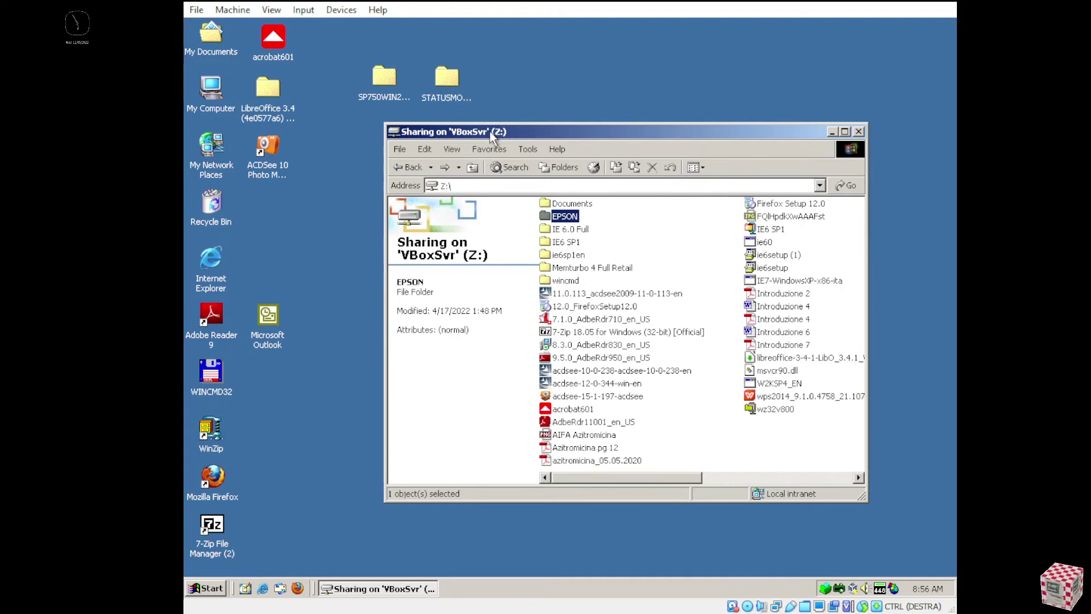
Launch SETUP from the desktop copies of SP750WIN2K50BE and STATUSMON2WIN2KD2BE, exiting each EPSON installer without installing.
{"action": "double_click", "coordinate": [452, 87]}
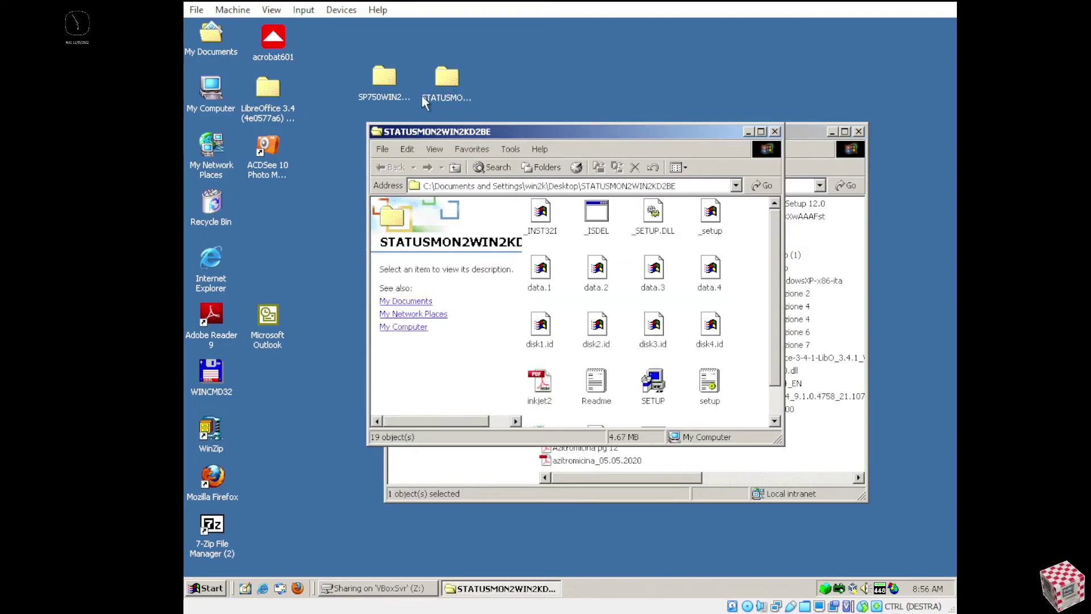
{"action": "double_click", "coordinate": [383, 76]}
{"action": "double_click", "coordinate": [611, 277]}
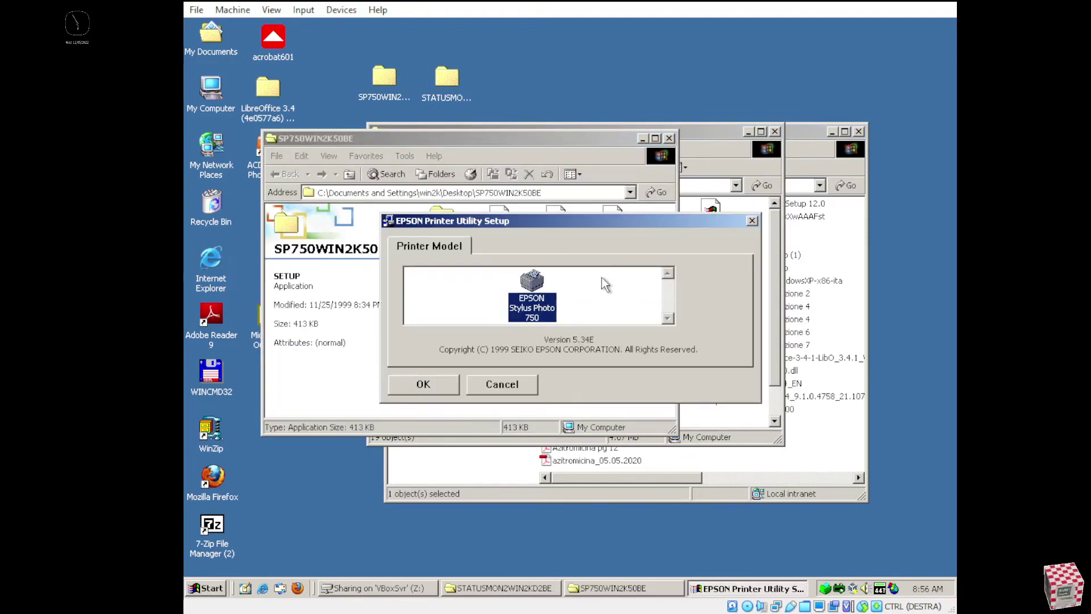
{"action": "left_click", "coordinate": [752, 222]}
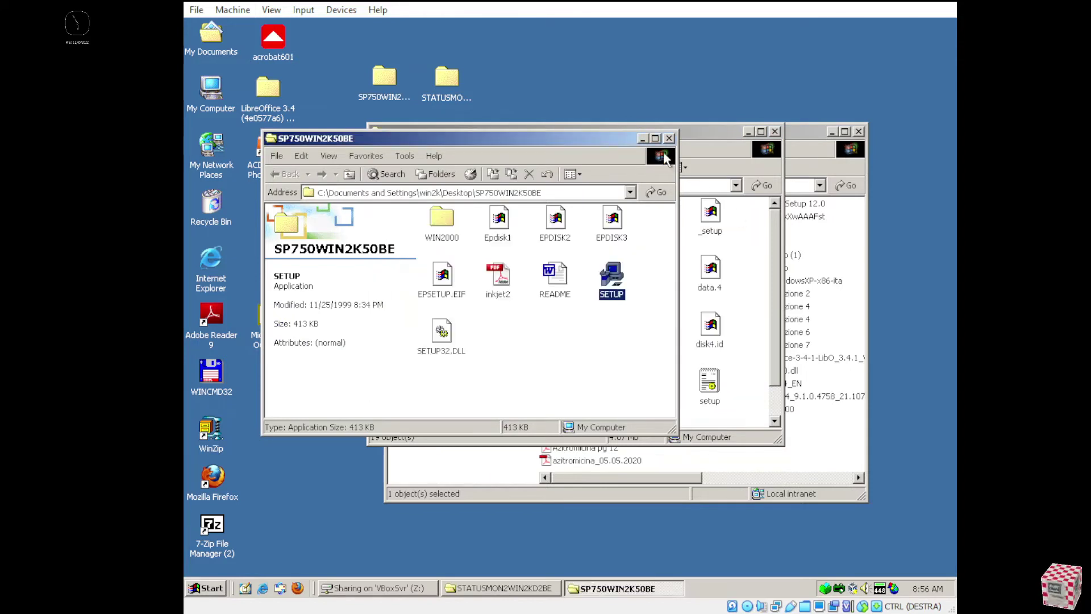
{"action": "left_click", "coordinate": [669, 138]}
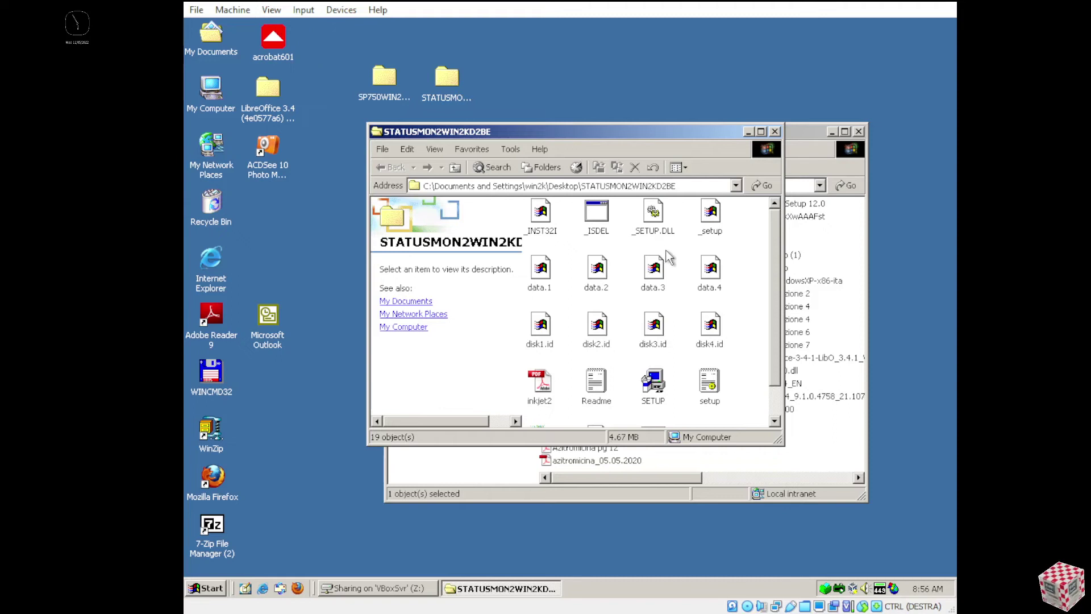
{"action": "double_click", "coordinate": [659, 387]}
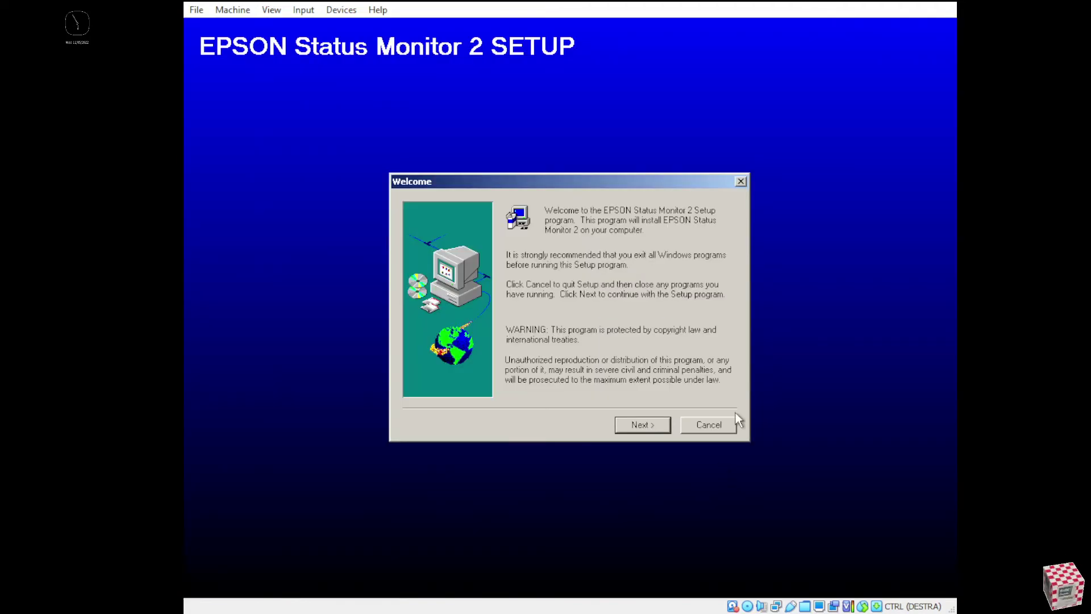
{"action": "left_click", "coordinate": [741, 182]}
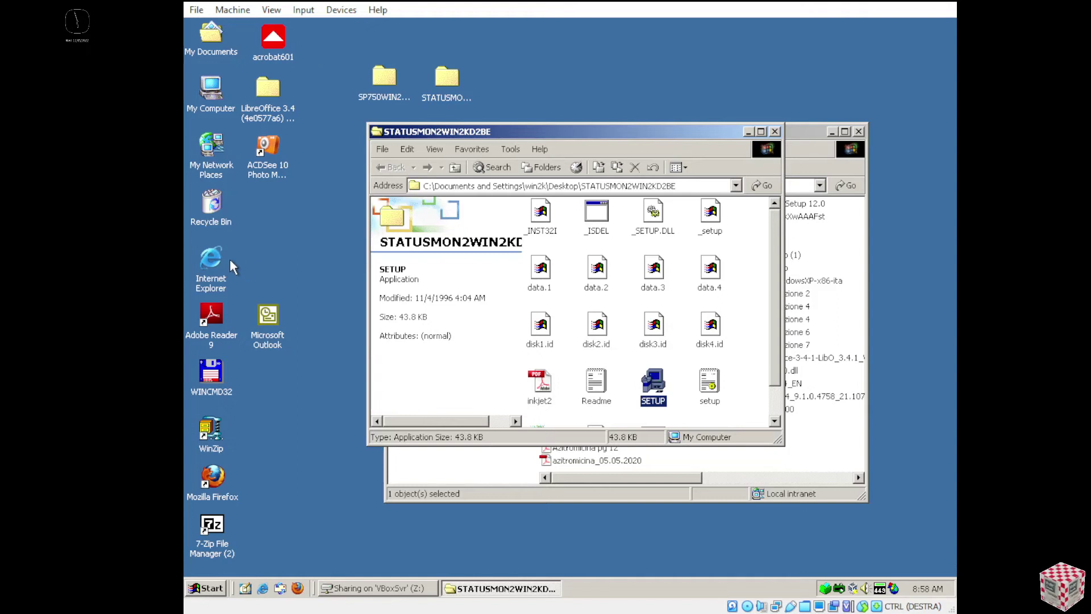
Launch Adobe Reader 9, dismiss the product improvement offer, and close the program.
{"action": "left_click", "coordinate": [207, 317]}
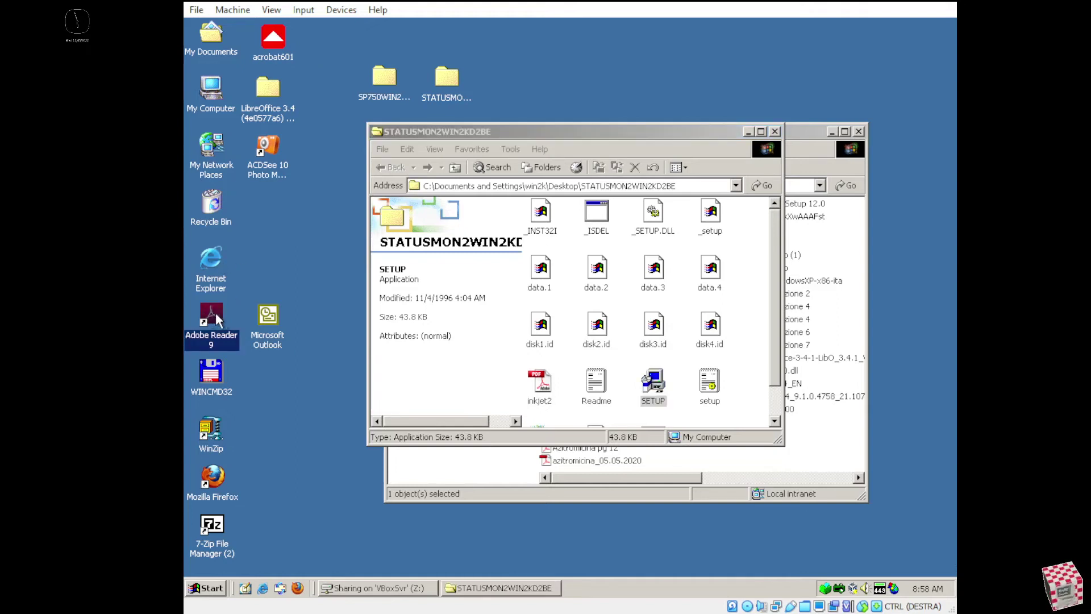
{"action": "double_click", "coordinate": [212, 316]}
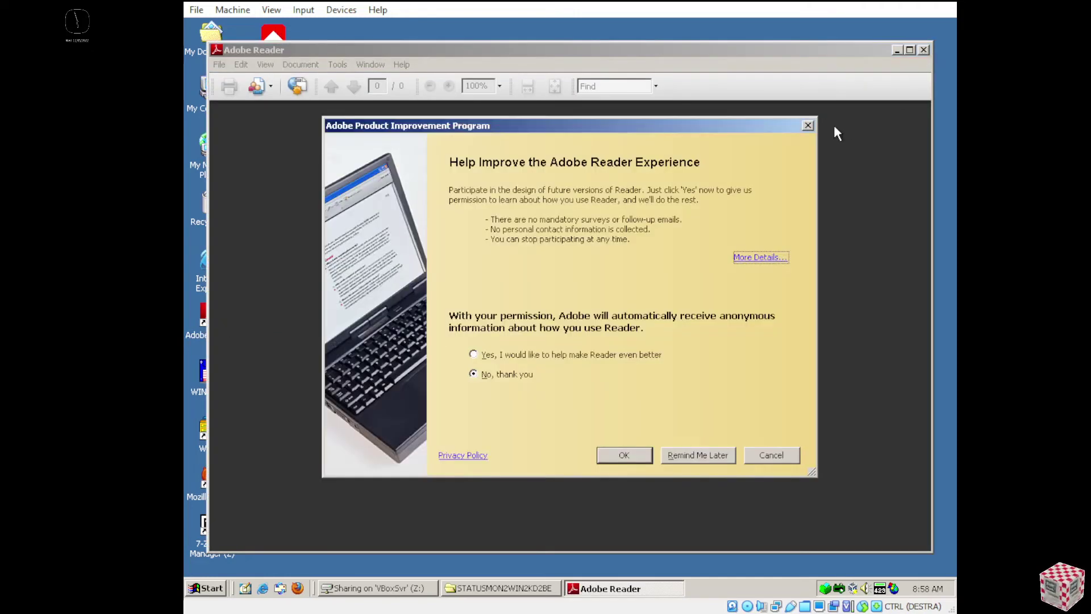
{"action": "left_click", "coordinate": [808, 125]}
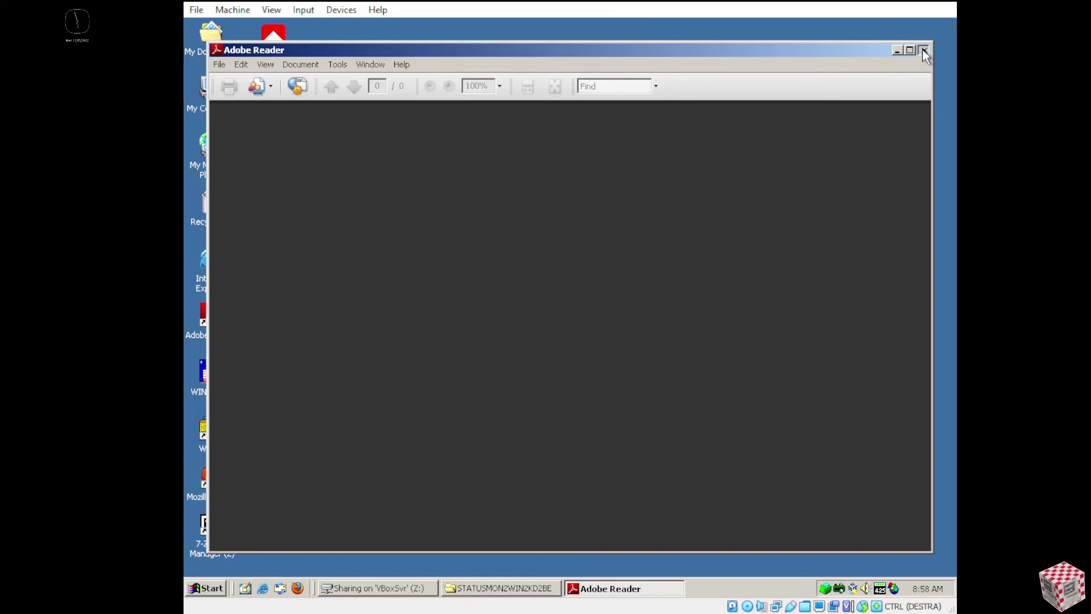
{"action": "left_click", "coordinate": [922, 50]}
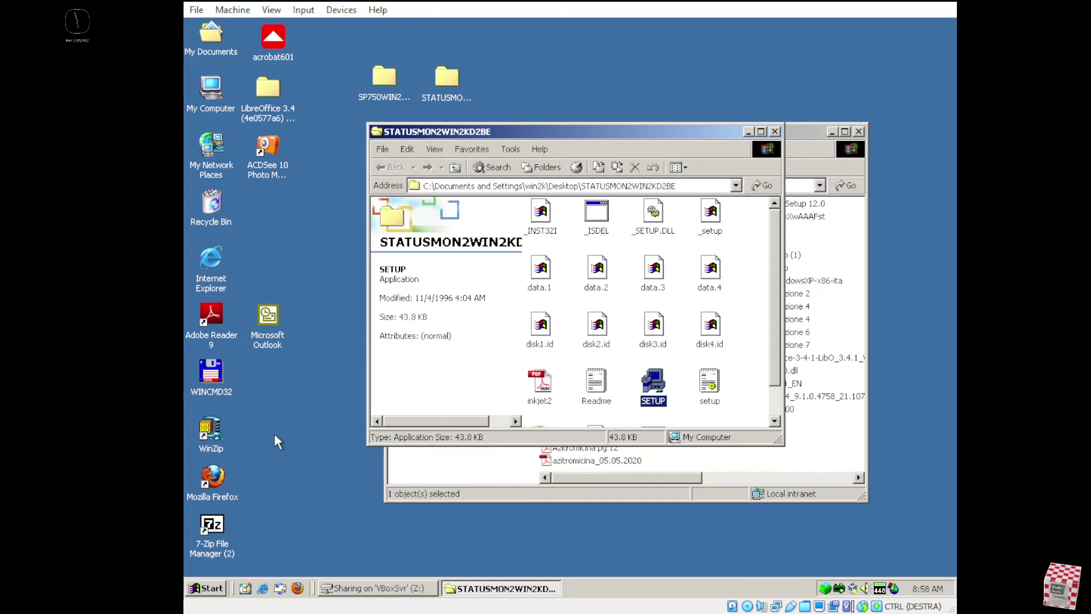
Launch WinZip and 7-Zip File Manager one after the other, closing each once it has opened.
{"action": "double_click", "coordinate": [213, 433]}
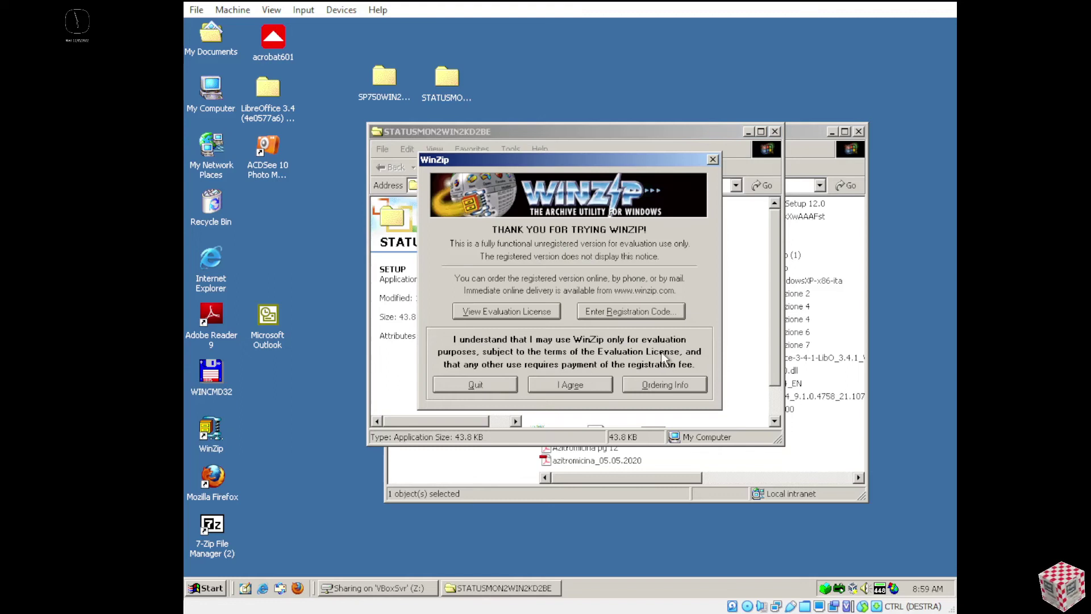
{"action": "left_click", "coordinate": [713, 160]}
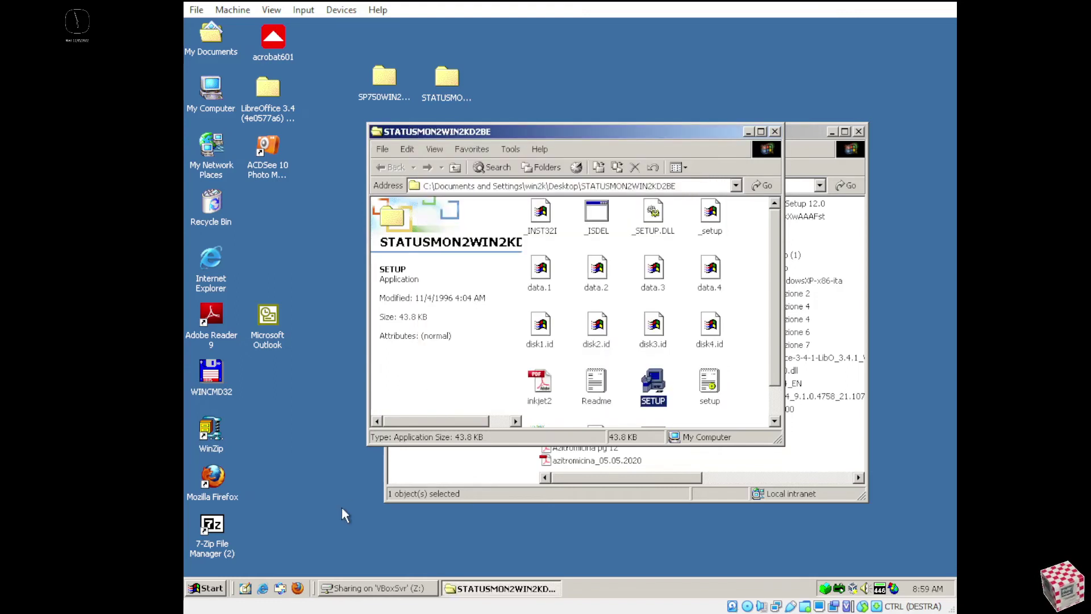
{"action": "left_click", "coordinate": [210, 524]}
{"action": "double_click", "coordinate": [210, 524]}
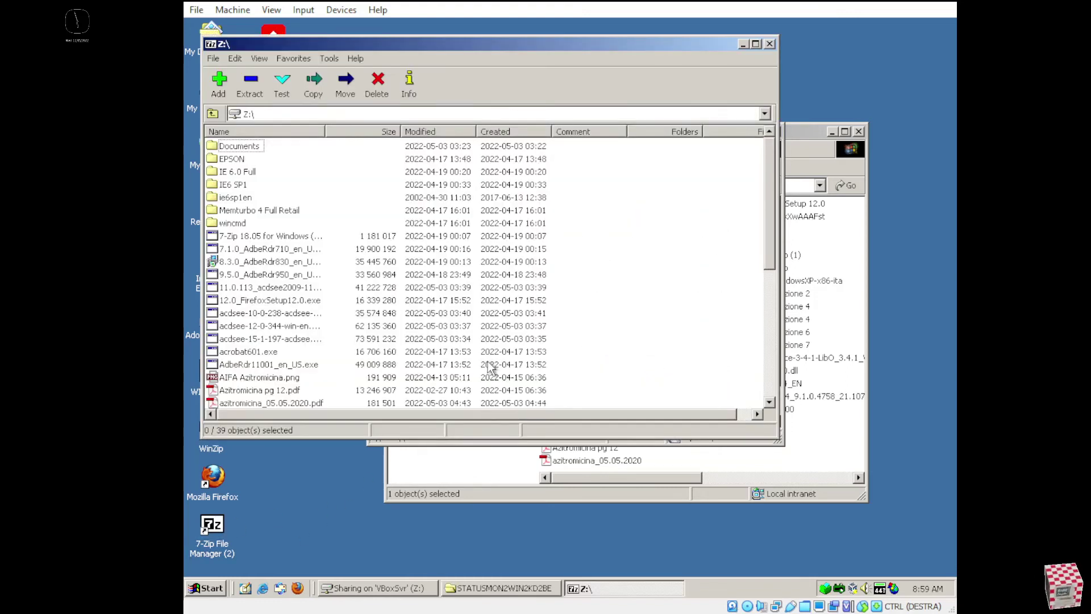
{"action": "left_click", "coordinate": [769, 44]}
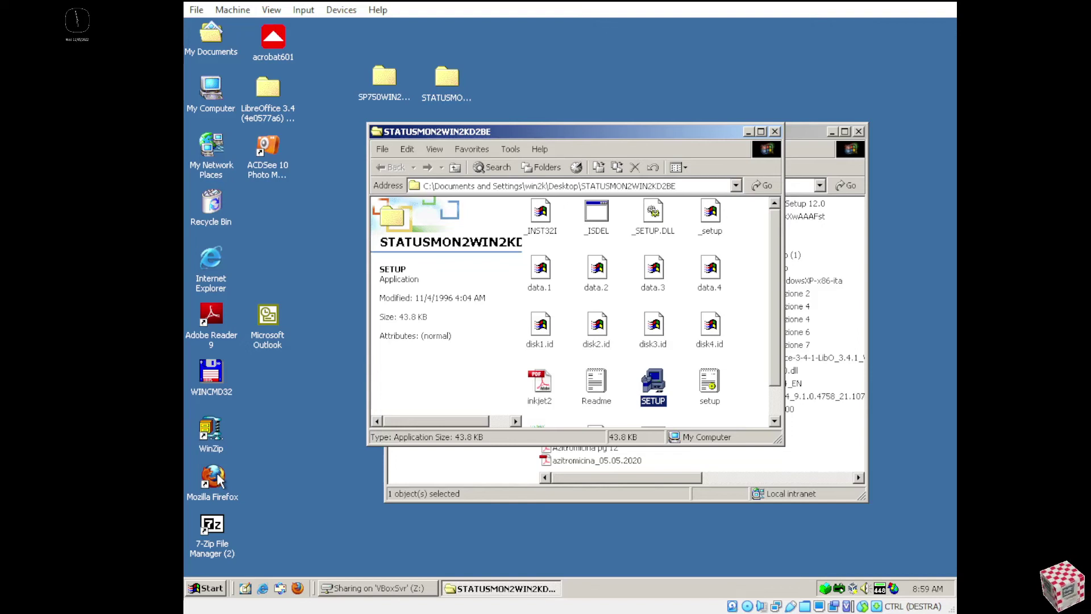
Launch ACDSee 10 Photo Manager, dismiss its Quick Start Guide, and close the program.
{"action": "double_click", "coordinate": [271, 148]}
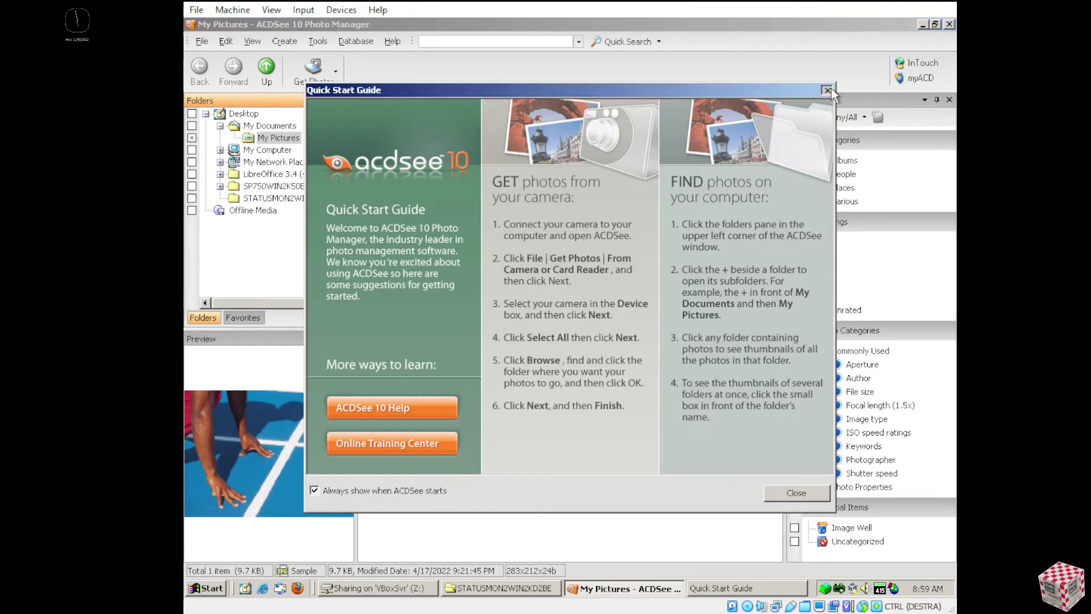
{"action": "left_click", "coordinate": [829, 88]}
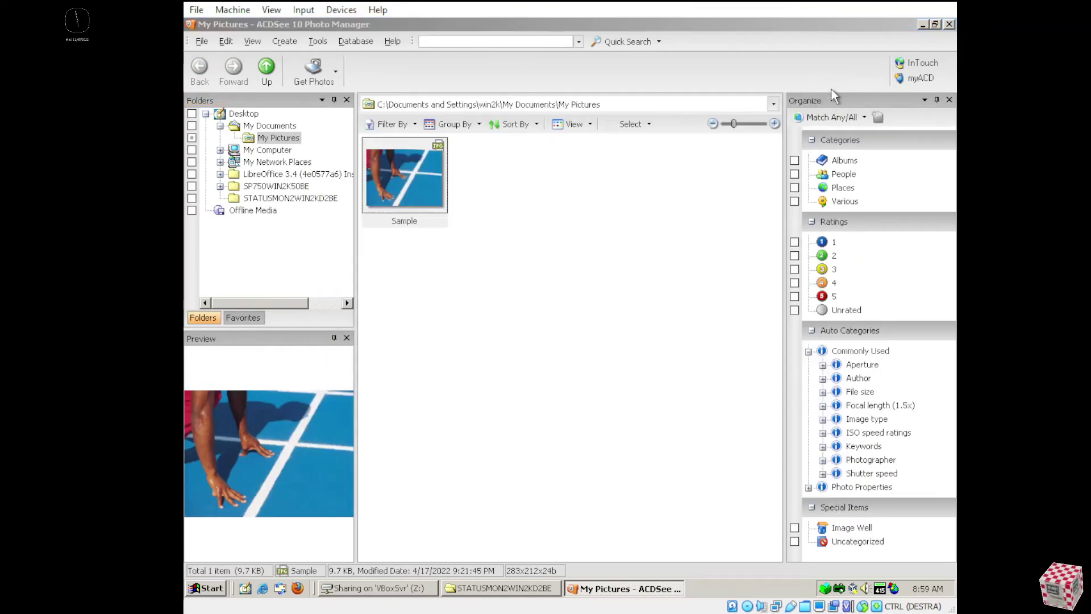
{"action": "left_click", "coordinate": [948, 25]}
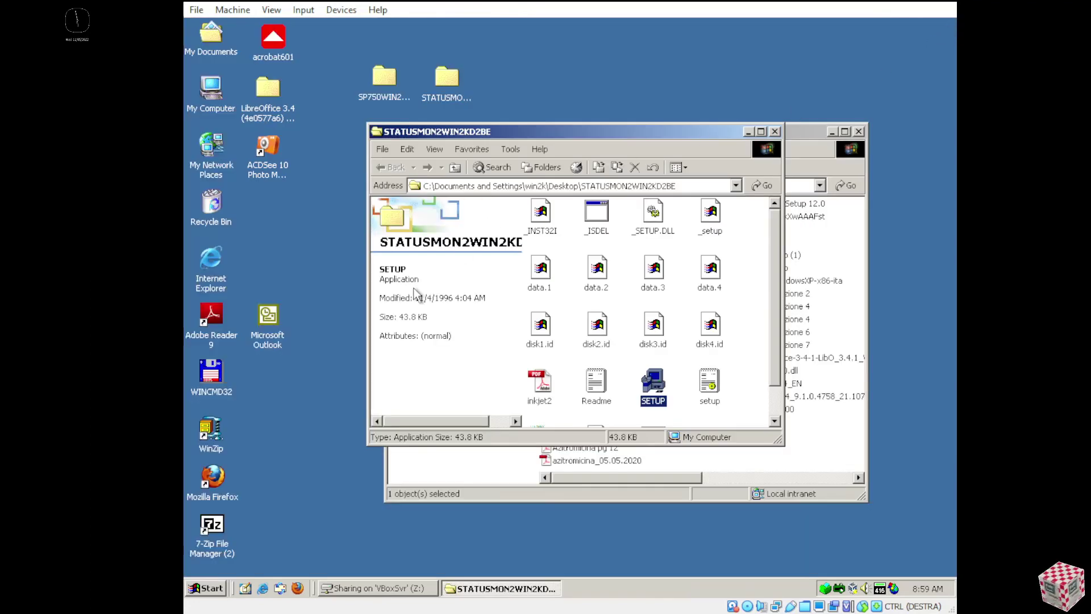
Try to launch LibreOffice Writer from the LibreOffice 3.4 programs, dismissing the dialog that appears.
{"action": "left_click", "coordinate": [210, 588]}
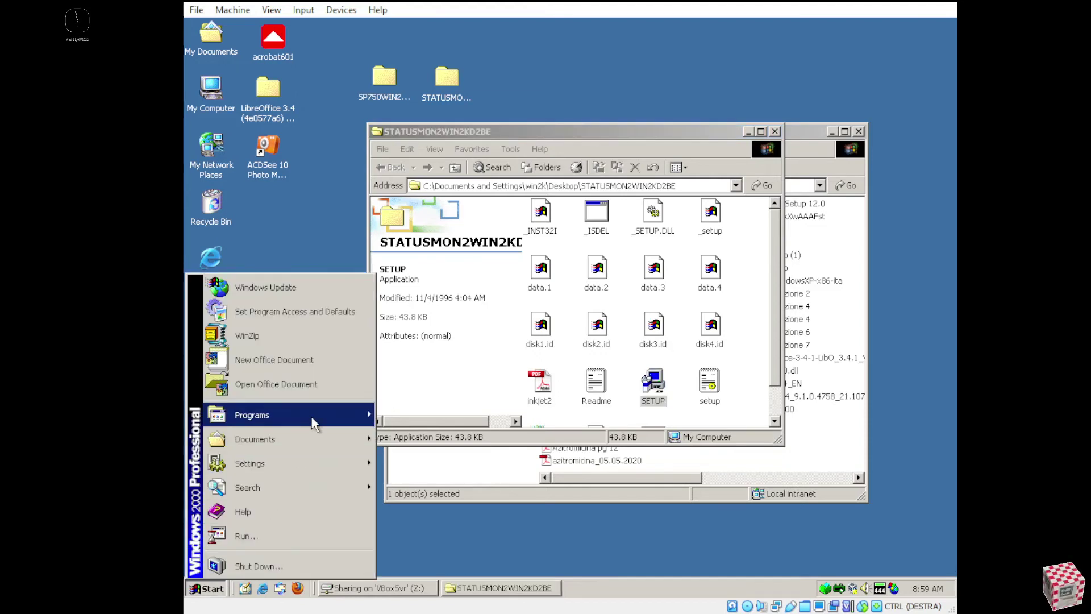
{"action": "mouse_move", "coordinate": [341, 415]}
{"action": "mouse_move", "coordinate": [461, 287]}
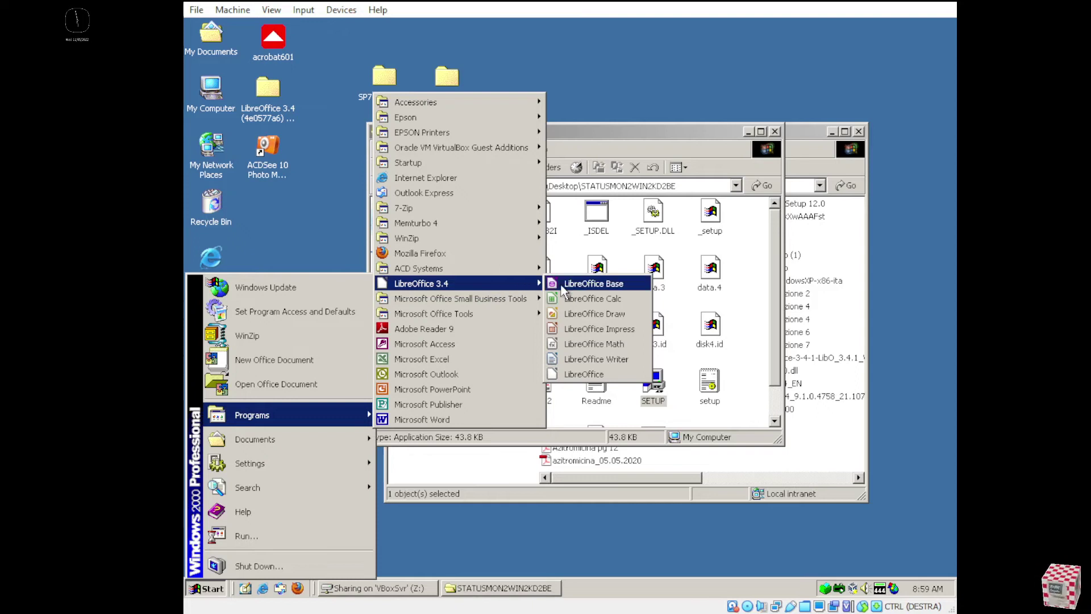
{"action": "left_click", "coordinate": [595, 360]}
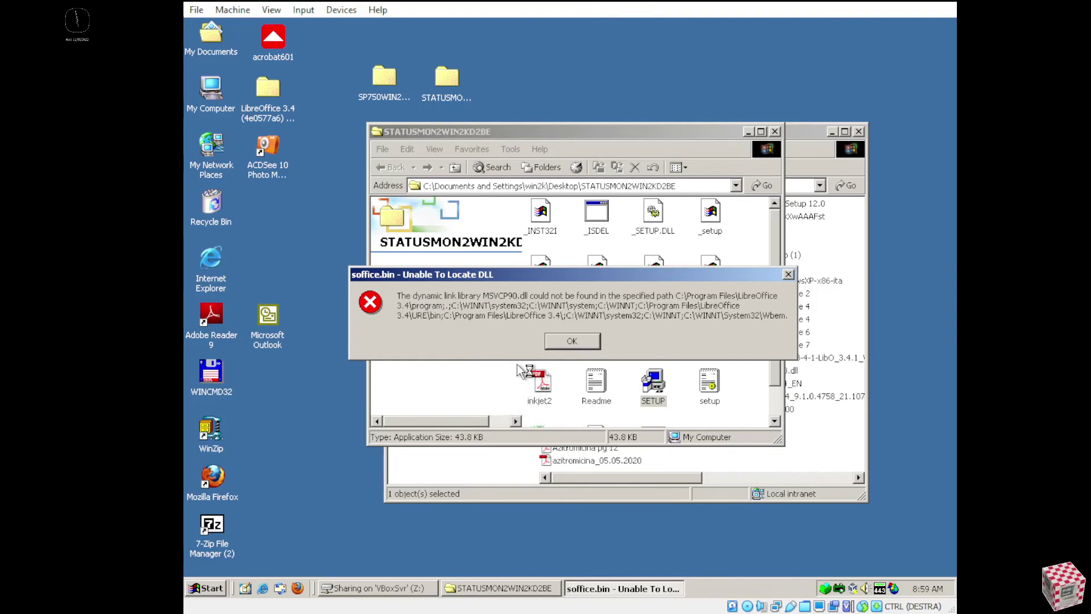
{"action": "left_click", "coordinate": [789, 275]}
Launch Microsoft Word from the installed programs with a blank document.
{"action": "left_click", "coordinate": [204, 590]}
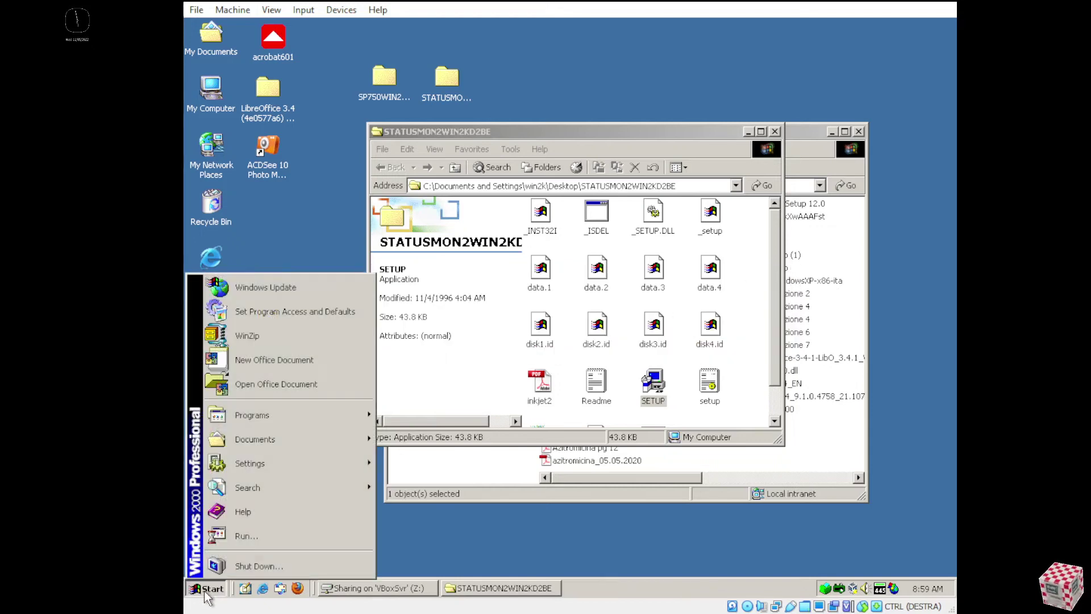
{"action": "mouse_move", "coordinate": [292, 423]}
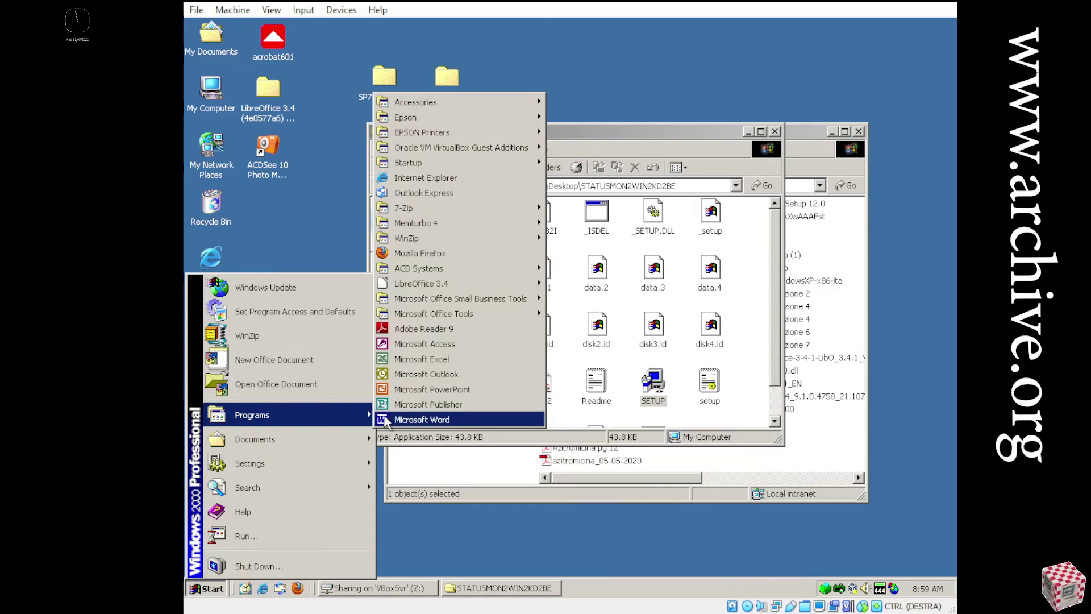
{"action": "left_click", "coordinate": [480, 422]}
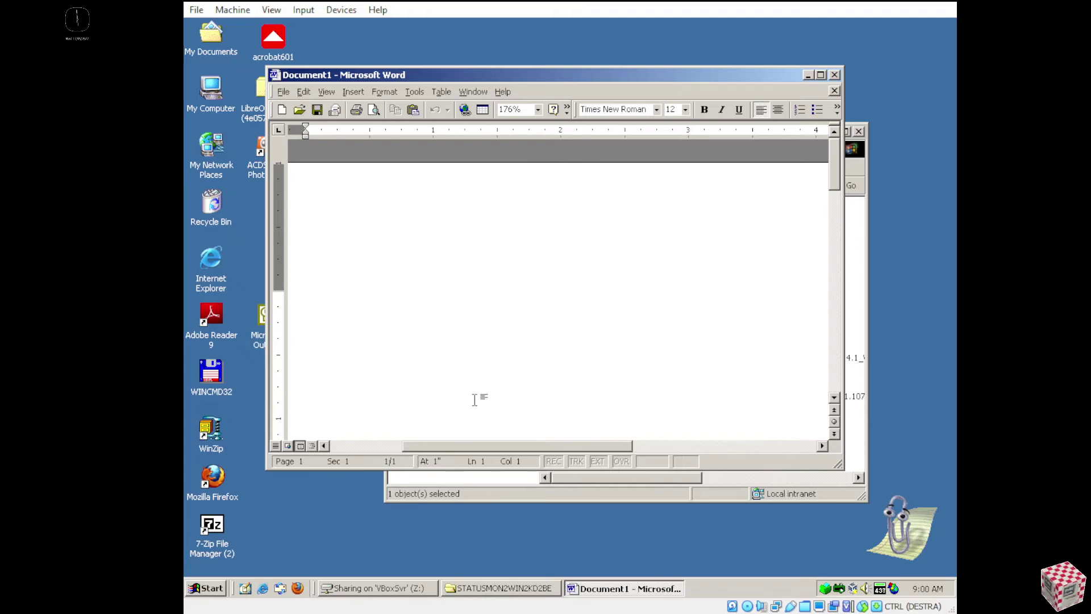
{"action": "left_click", "coordinate": [914, 534]}
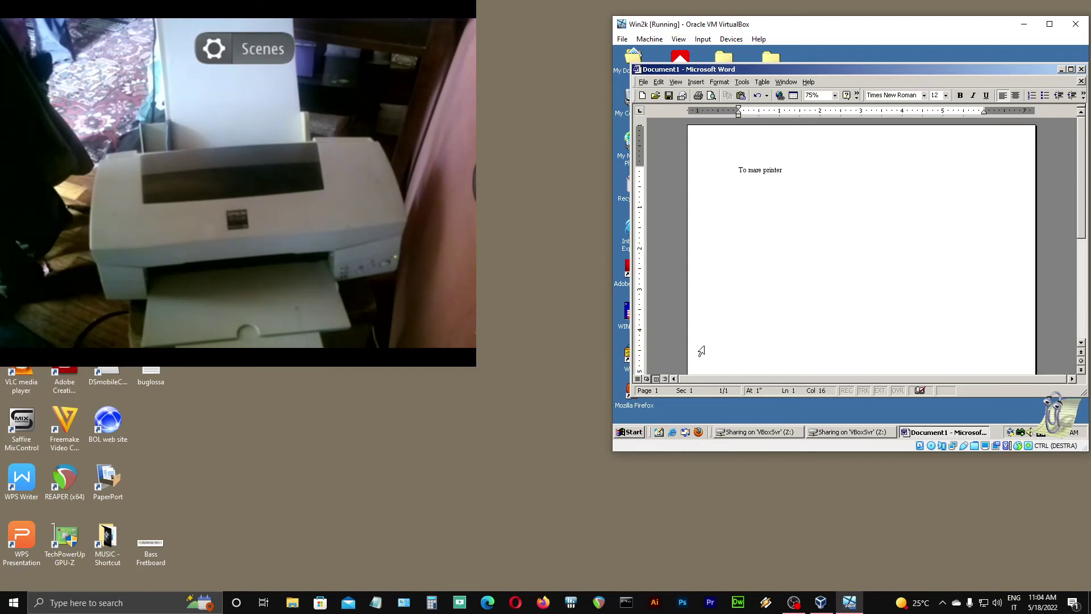
Open the Windows 2000 Printers folder and select the default printer, EPSON Stylus Photo 750 (Copy 3).
{"action": "left_click", "coordinate": [629, 434]}
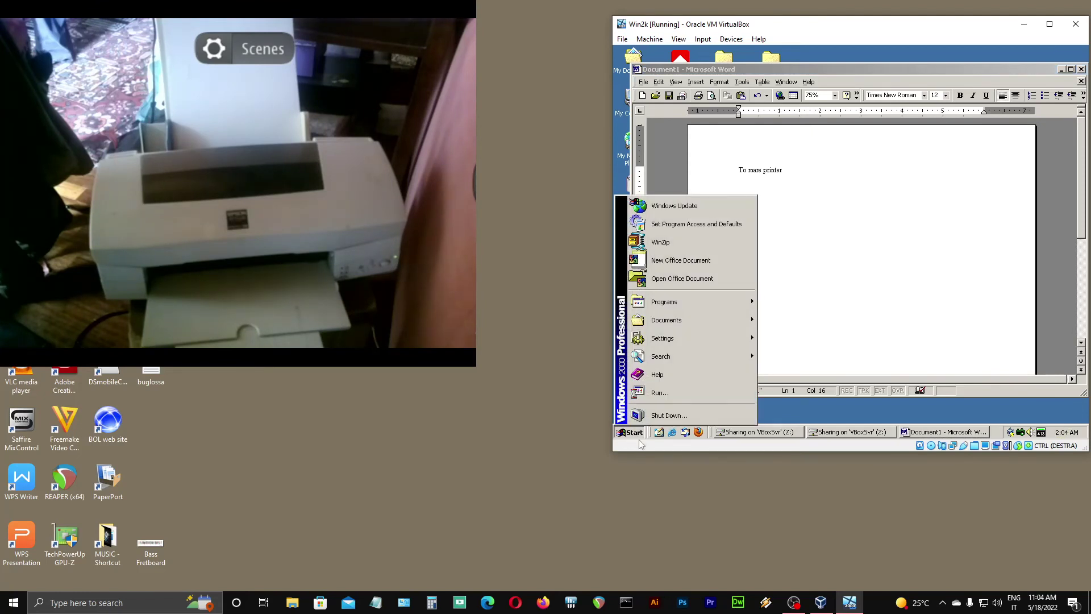
{"action": "mouse_move", "coordinate": [661, 344]}
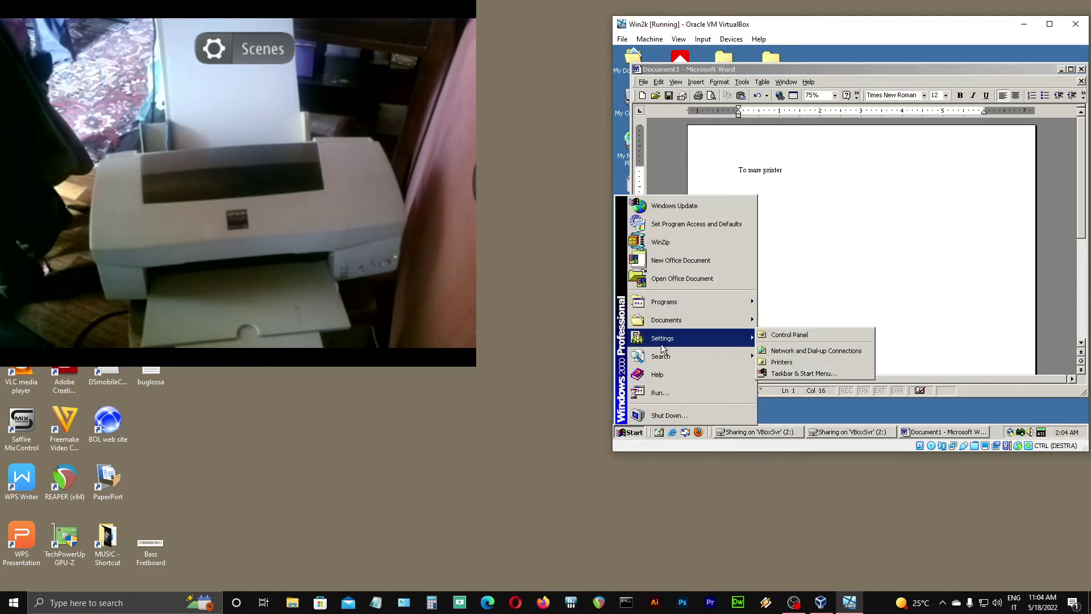
{"action": "left_click", "coordinate": [782, 361]}
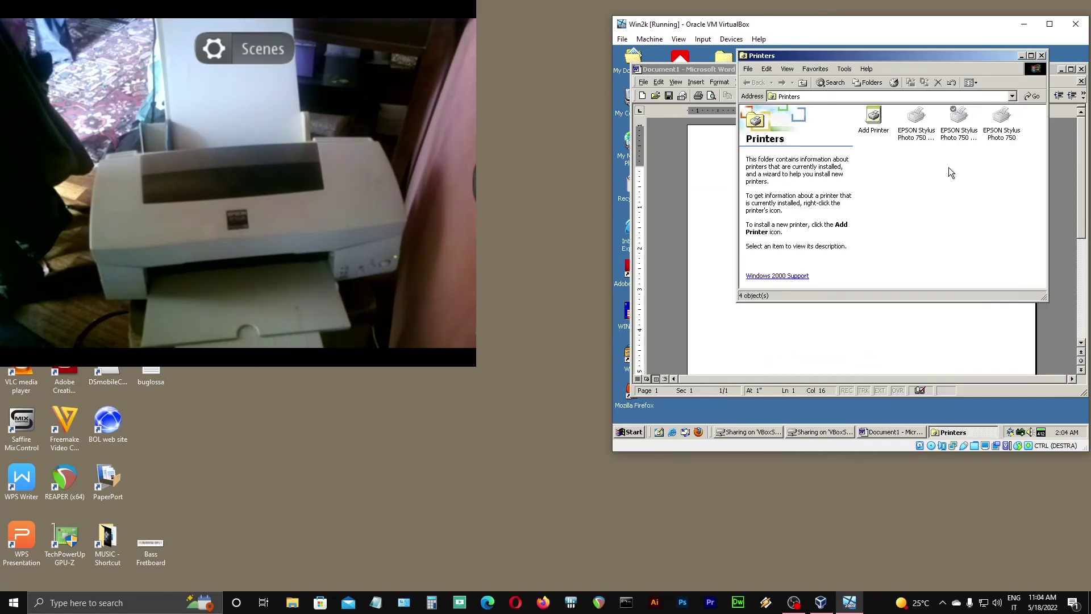
{"action": "left_click", "coordinate": [955, 135]}
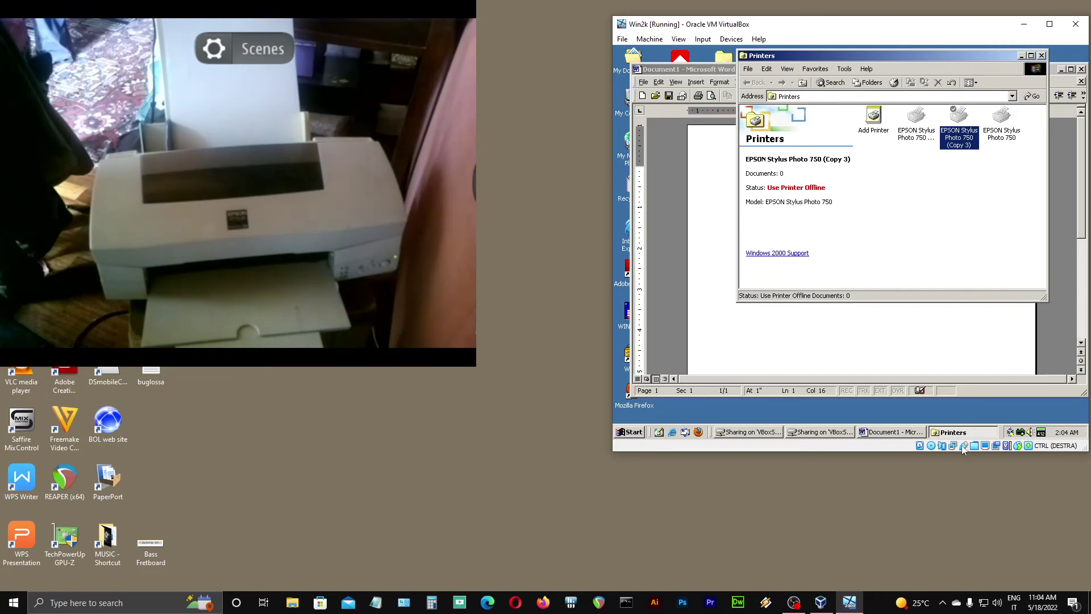
Attach the host's EPSON USB Printer [0100] to the virtual machine.
{"action": "mouse_move", "coordinate": [963, 449]}
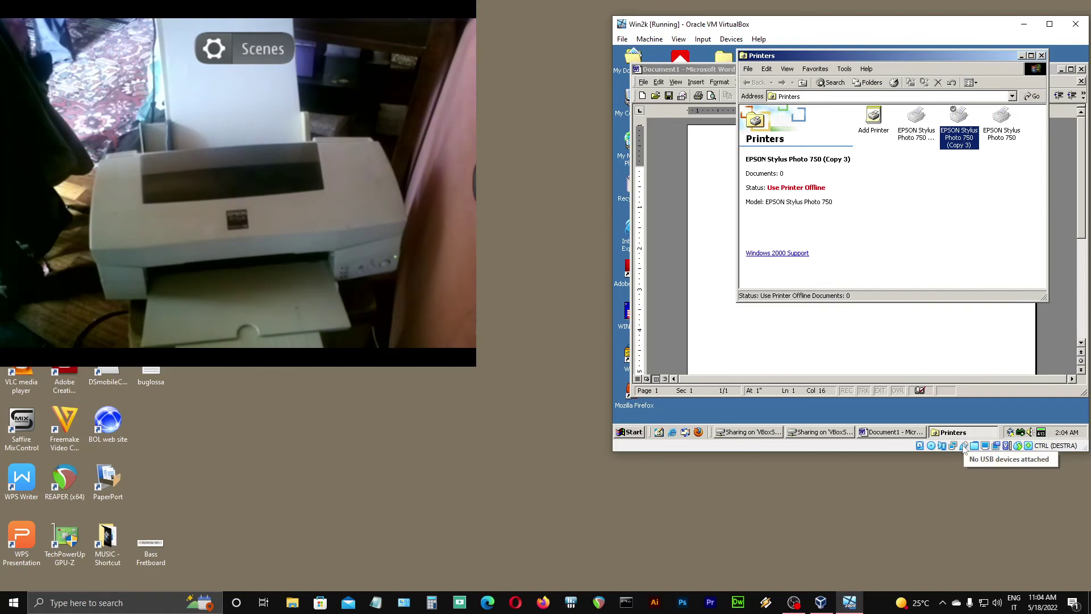
{"action": "right_click", "coordinate": [964, 447]}
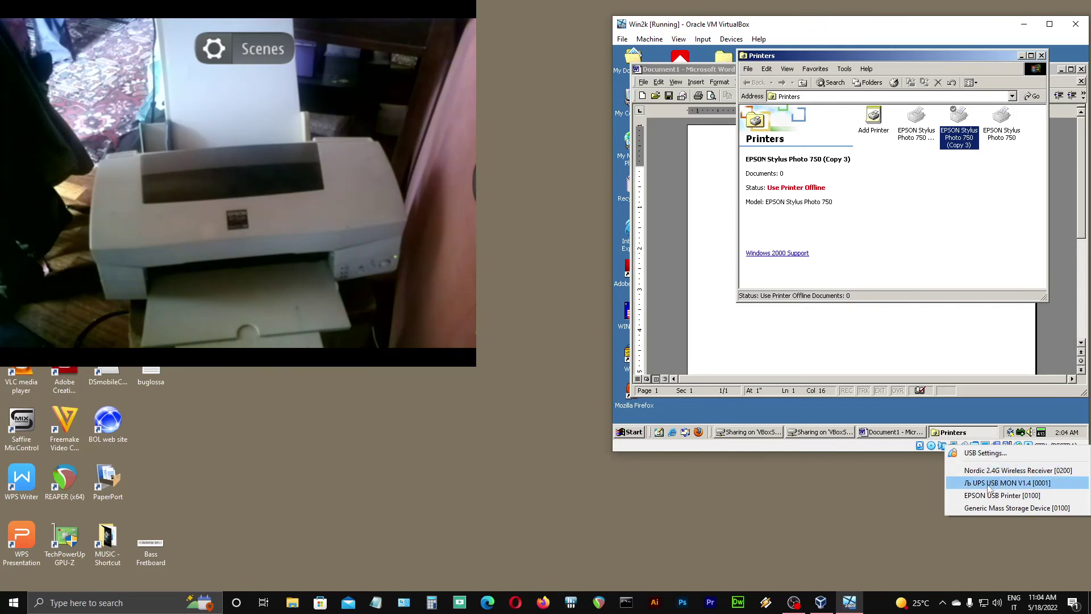
{"action": "mouse_move", "coordinate": [975, 500]}
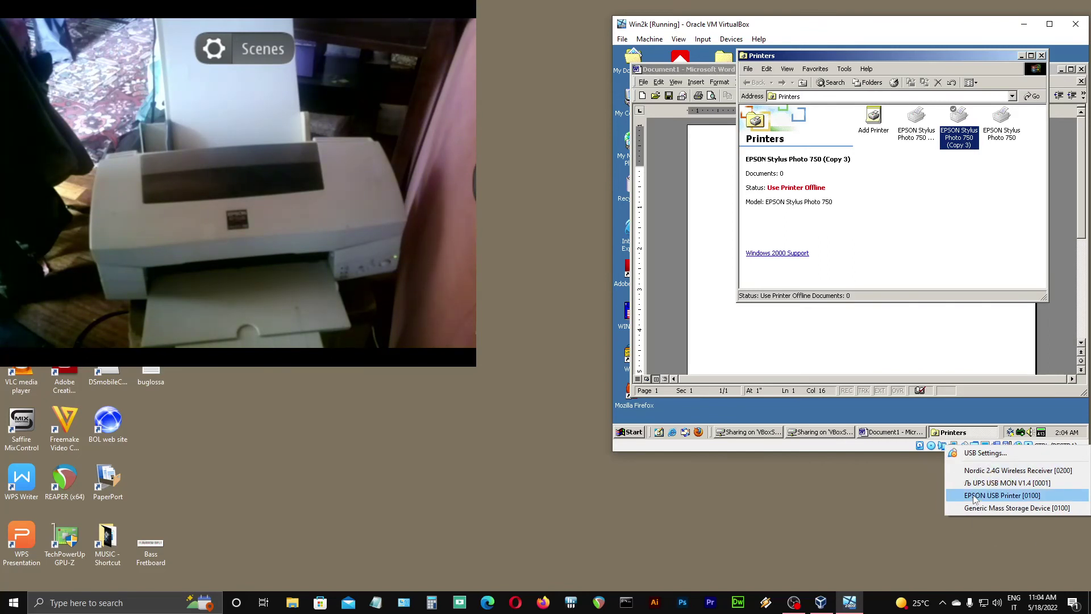
{"action": "left_click", "coordinate": [974, 496]}
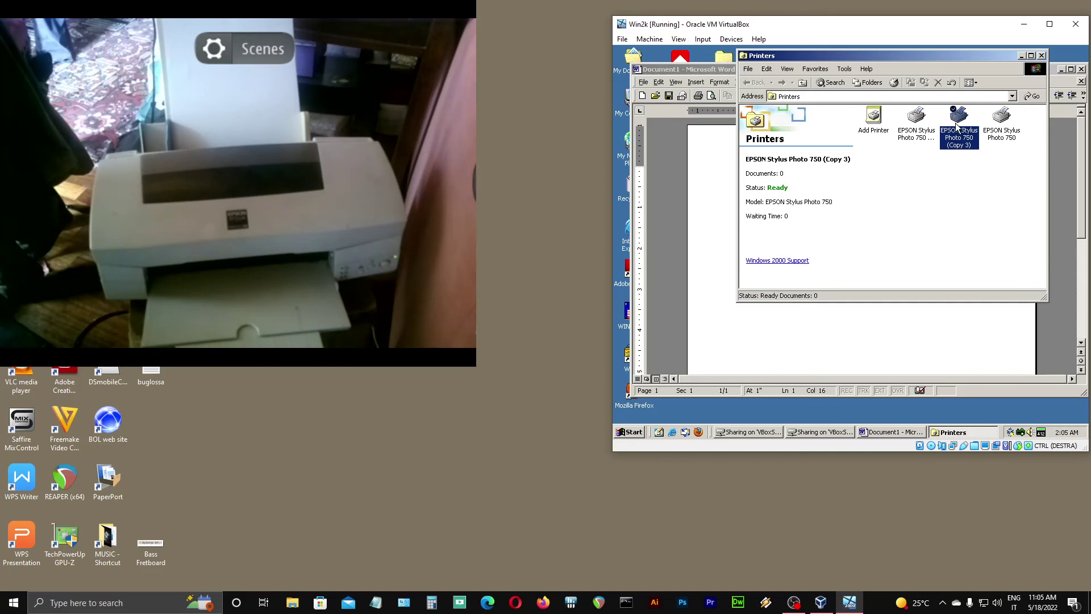
Open the properties of EPSON Stylus Photo 750 (Copy 3) and display the maintenance utilities in its Printing Preferences.
{"action": "mouse_move", "coordinate": [957, 126]}
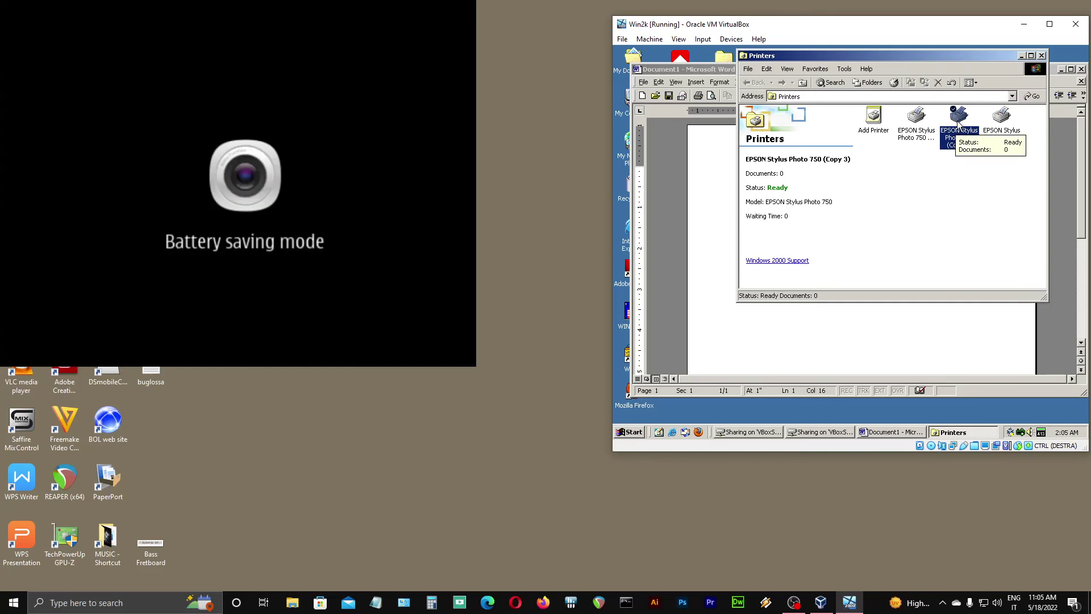
{"action": "right_click", "coordinate": [958, 125]}
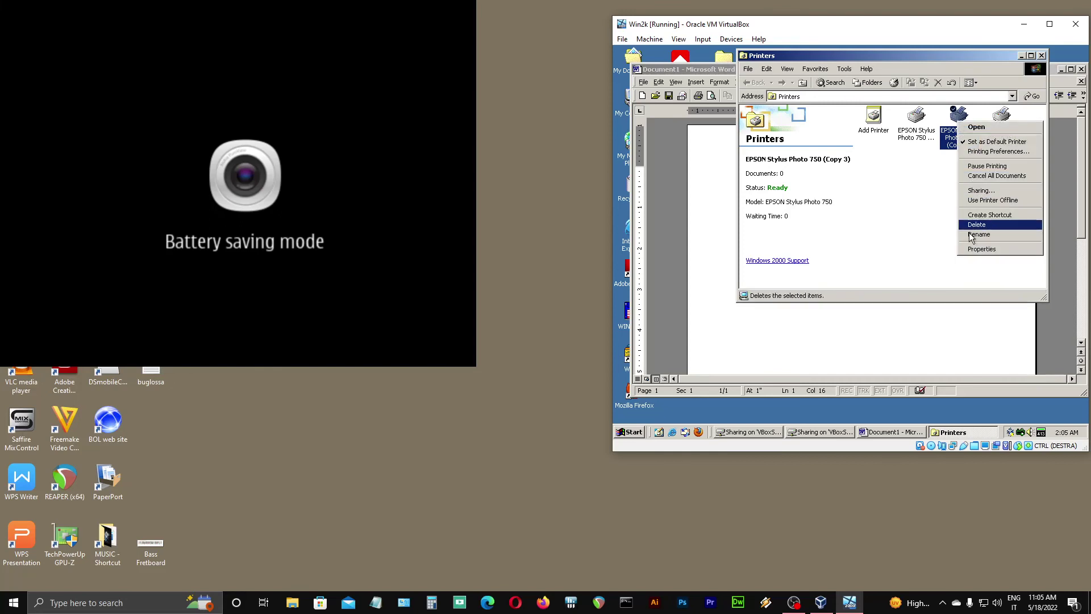
{"action": "left_click", "coordinate": [970, 250]}
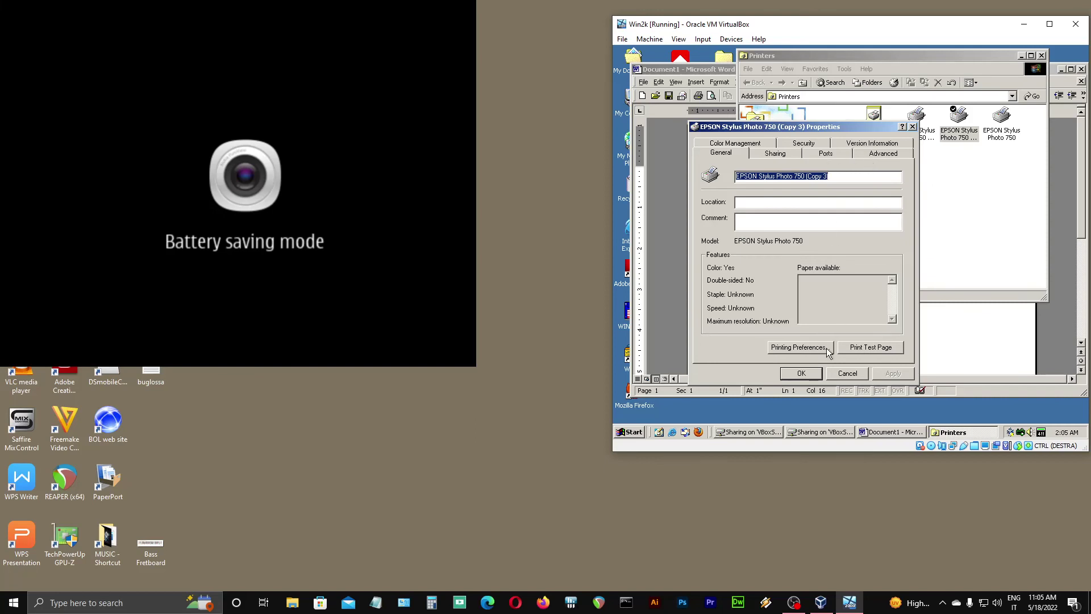
{"action": "left_click", "coordinate": [795, 347]}
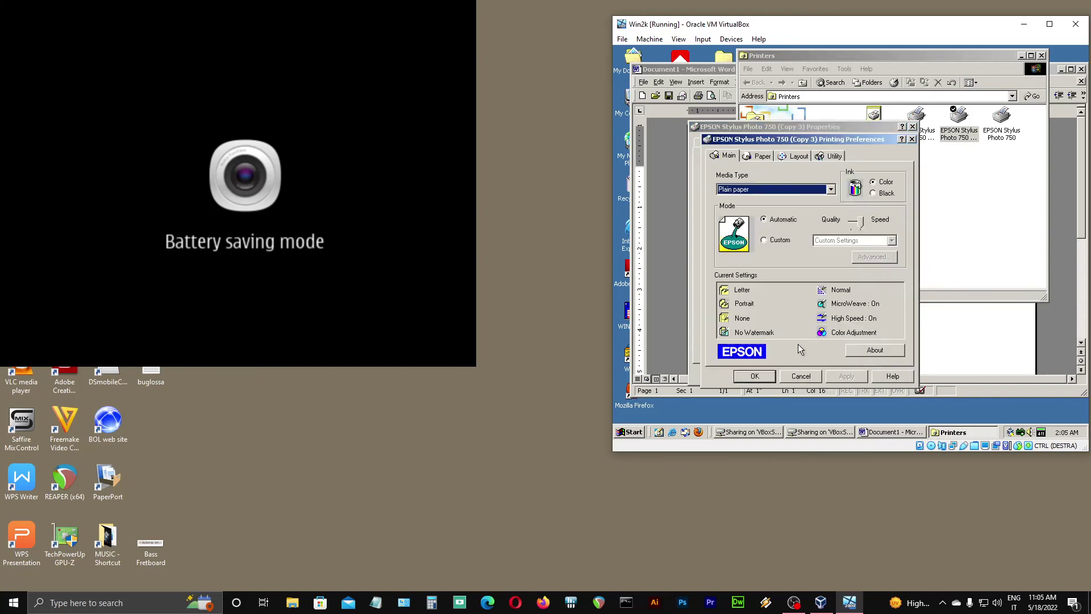
{"action": "left_click", "coordinate": [830, 156]}
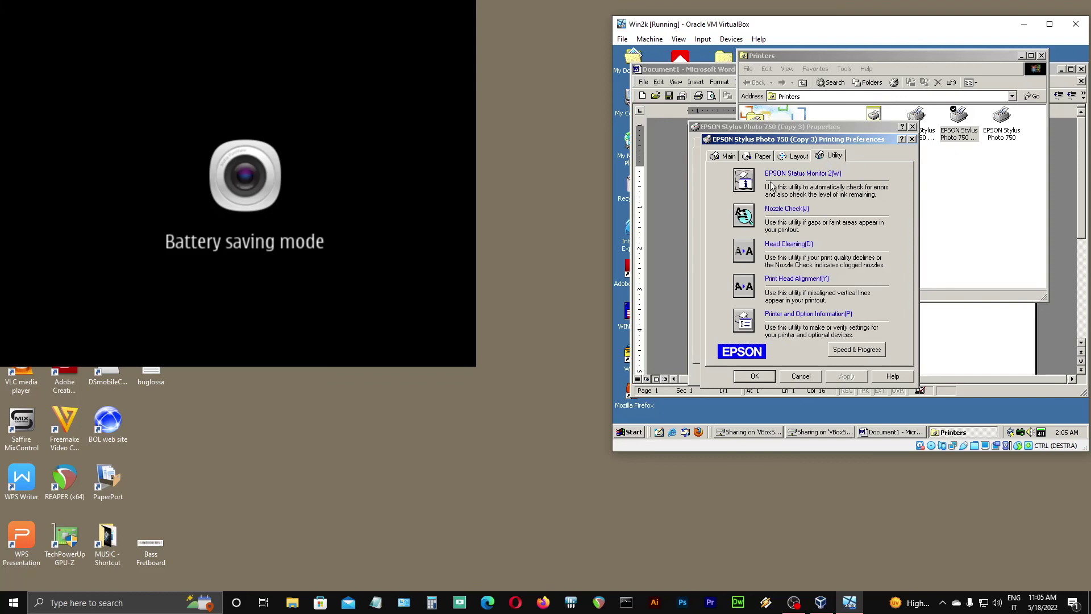
Check the printer status and ink levels in EPSON Status Monitor 2, then close it.
{"action": "left_click", "coordinate": [745, 184]}
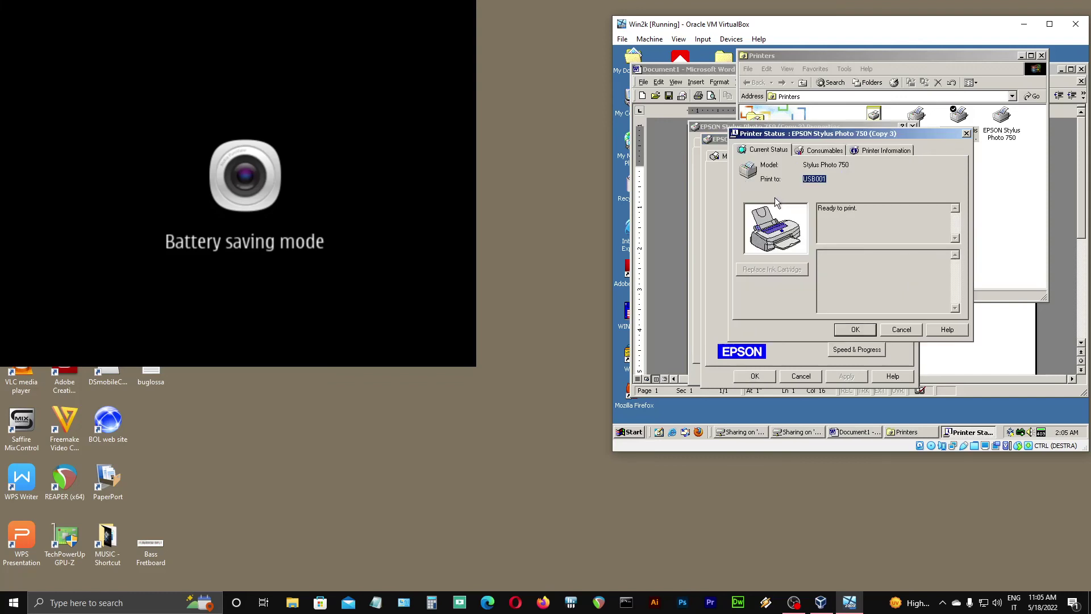
{"action": "left_click", "coordinate": [806, 153]}
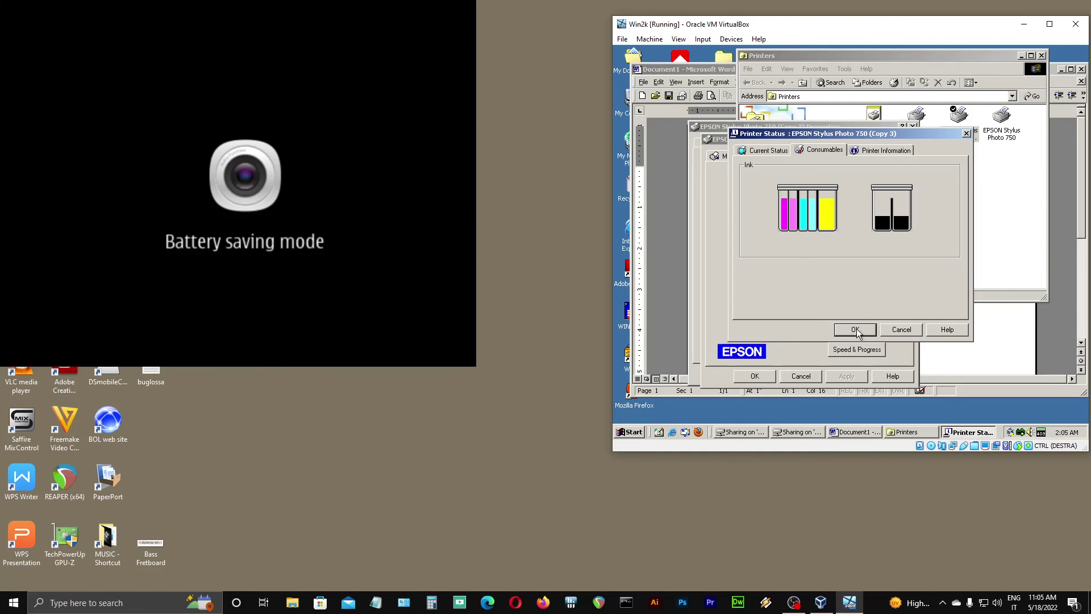
{"action": "left_click", "coordinate": [901, 330]}
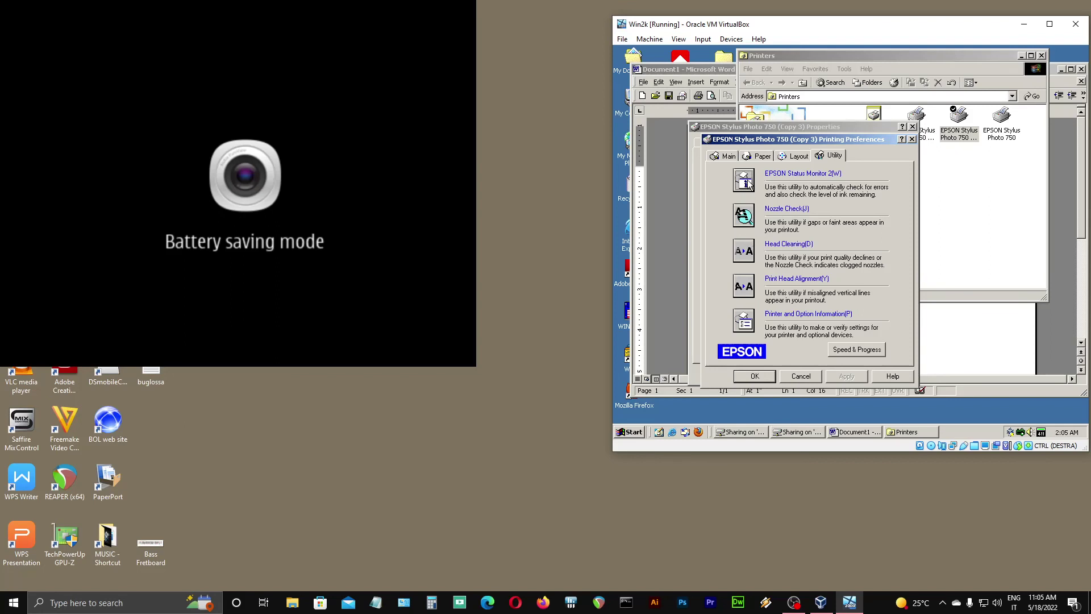
Run the Nozzle Check utility and print its test pattern.
{"action": "left_click", "coordinate": [742, 224]}
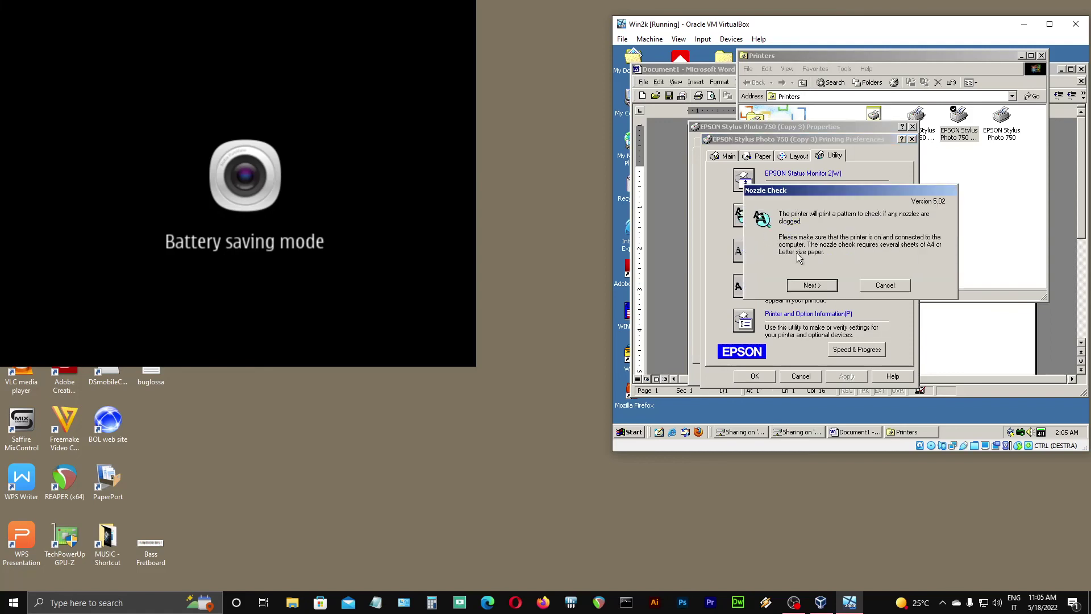
{"action": "left_click", "coordinate": [809, 283]}
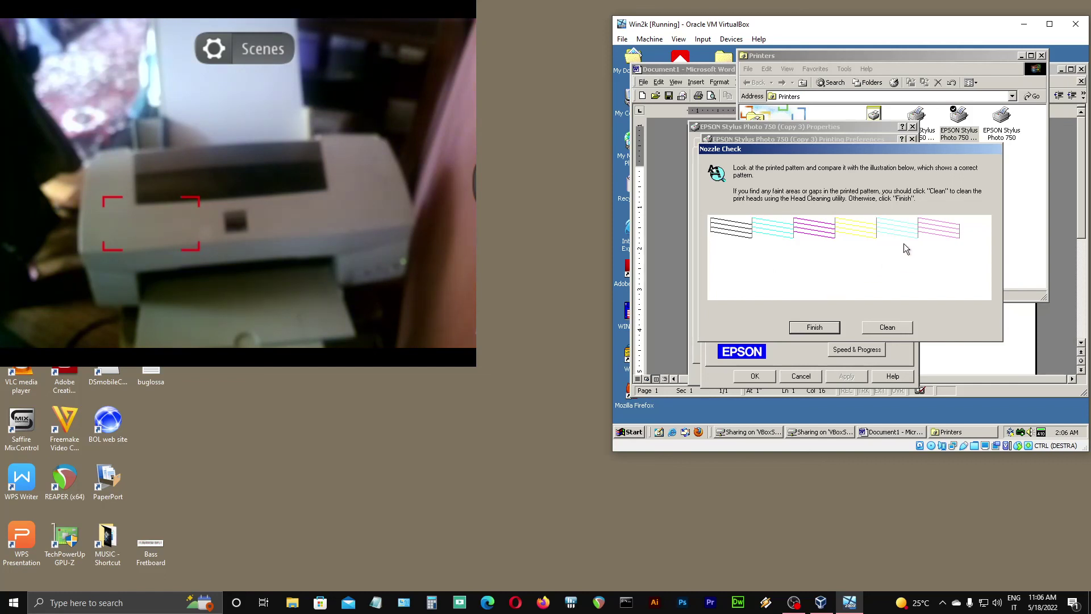
Return to the Word document and print one copy of all pages on EPSON Stylus Photo 750 (Copy 3).
{"action": "left_click", "coordinate": [696, 69]}
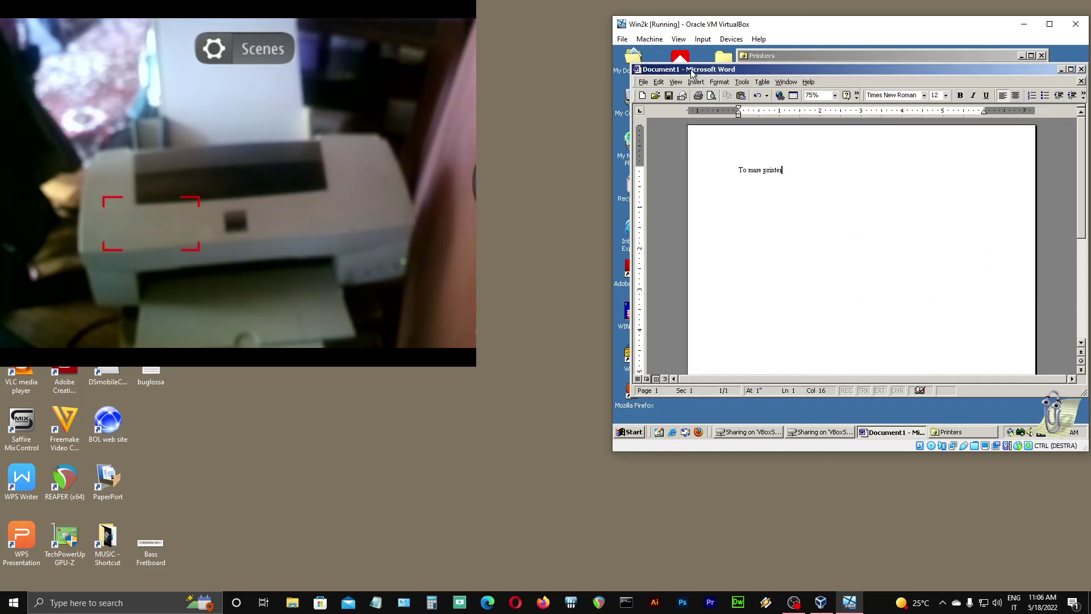
{"action": "left_click", "coordinate": [643, 82]}
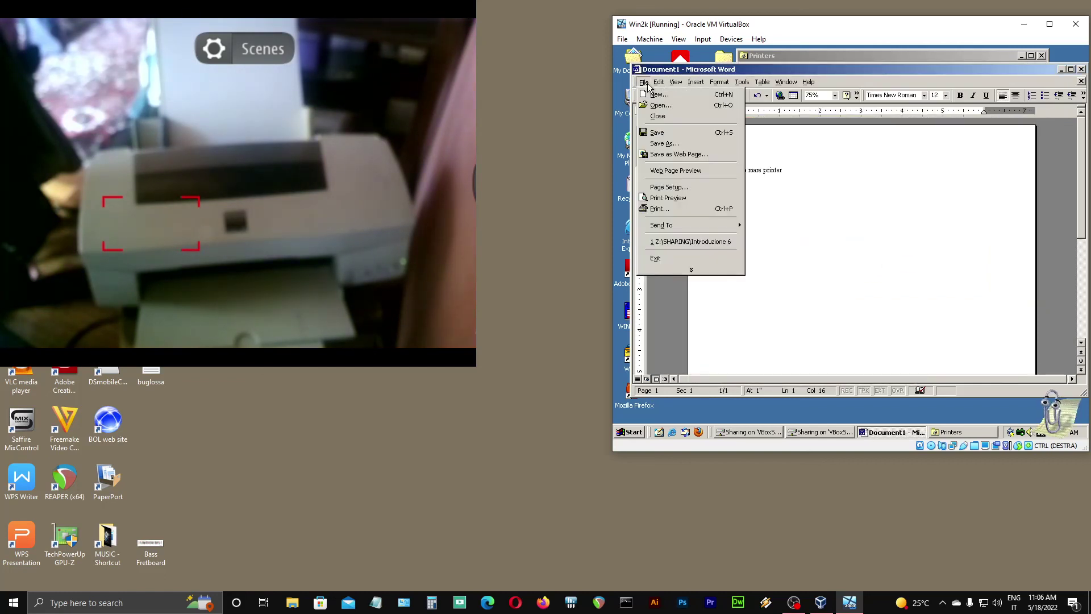
{"action": "left_click", "coordinate": [658, 209]}
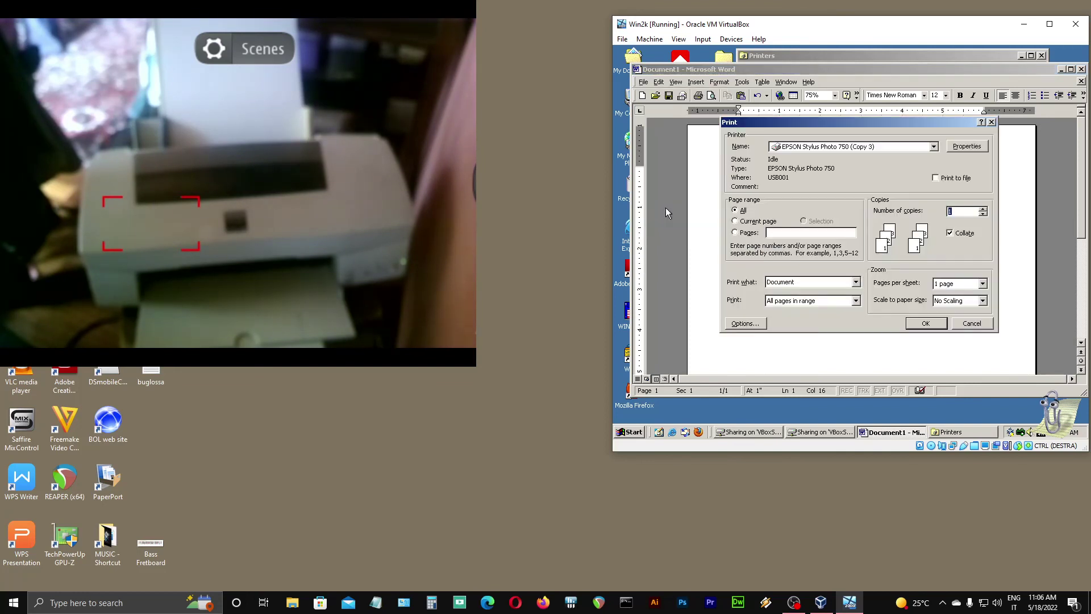
{"action": "left_click", "coordinate": [923, 323]}
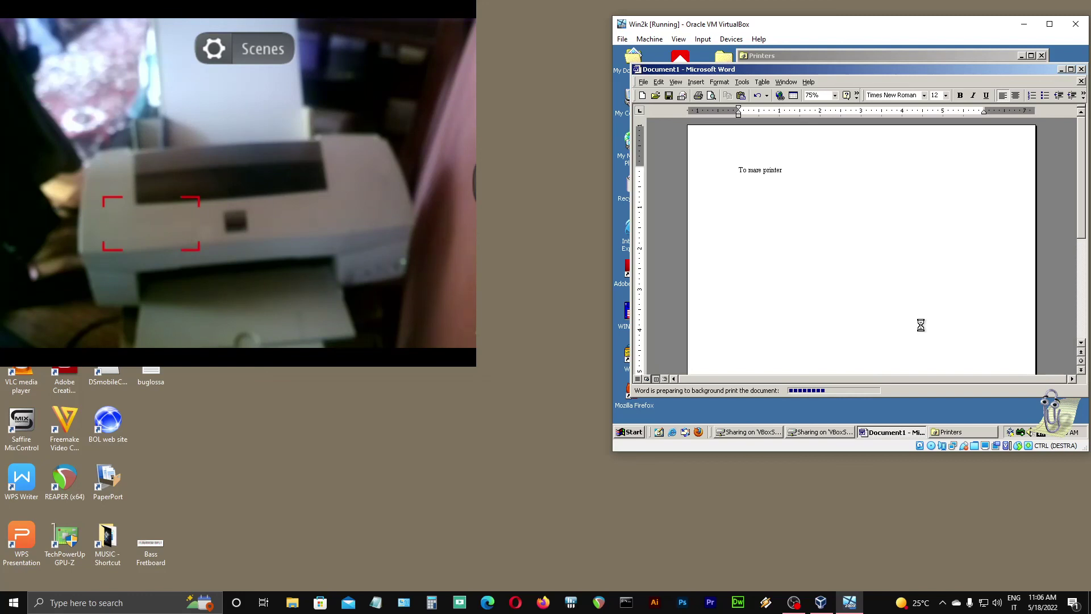